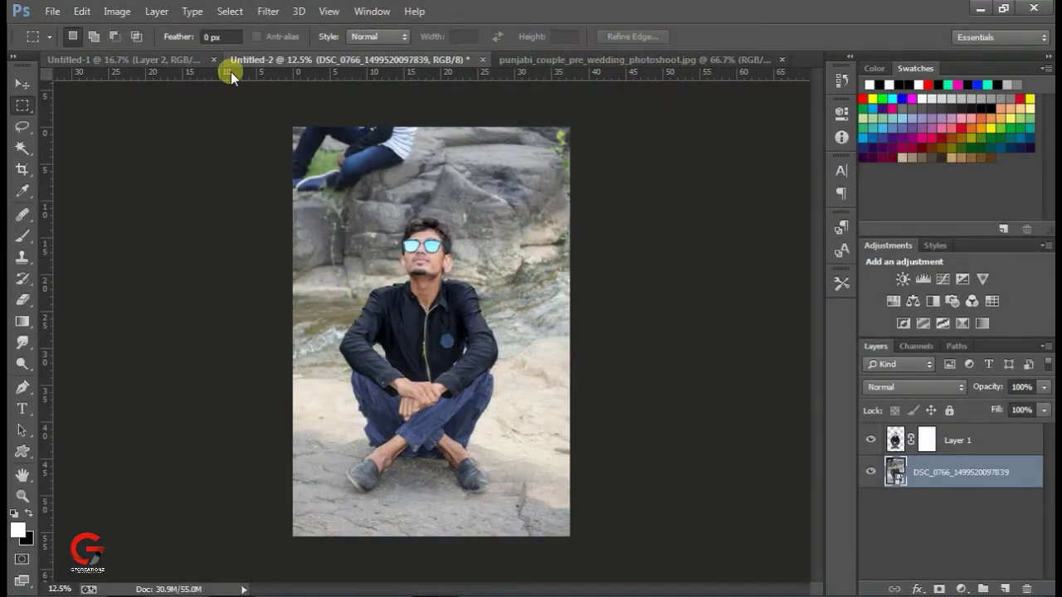
Step: Switch to the Untitled-1 document with the kneeling man's photo and open the File menu
{"action": "left_click", "coordinate": [137, 58]}
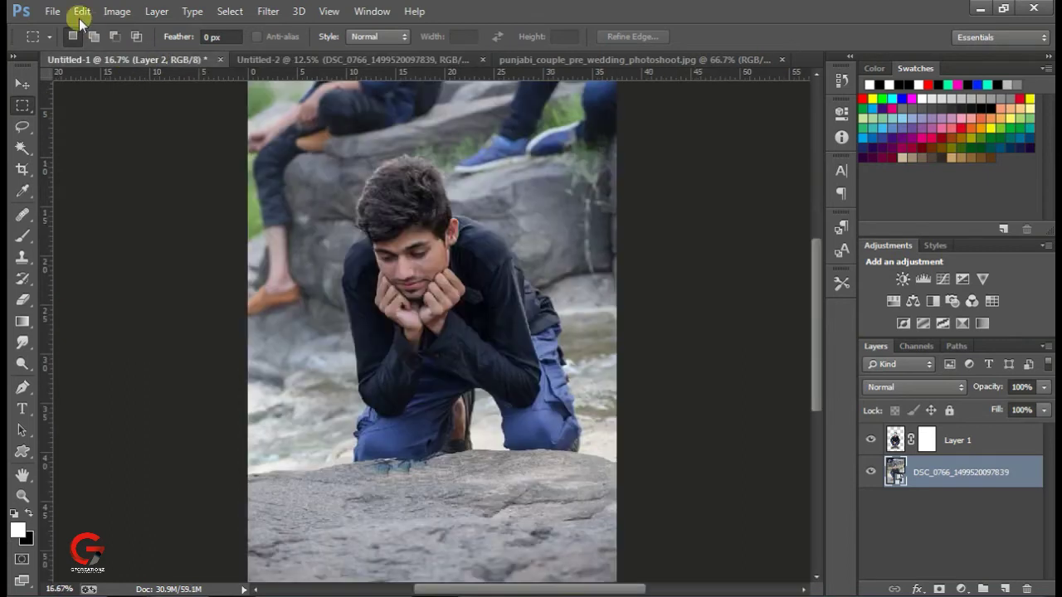
{"action": "left_click", "coordinate": [52, 11]}
Step: Create a 2700 × 4000 px, 72 ppi document with Background Contents set to Transparent
{"action": "left_click", "coordinate": [66, 26]}
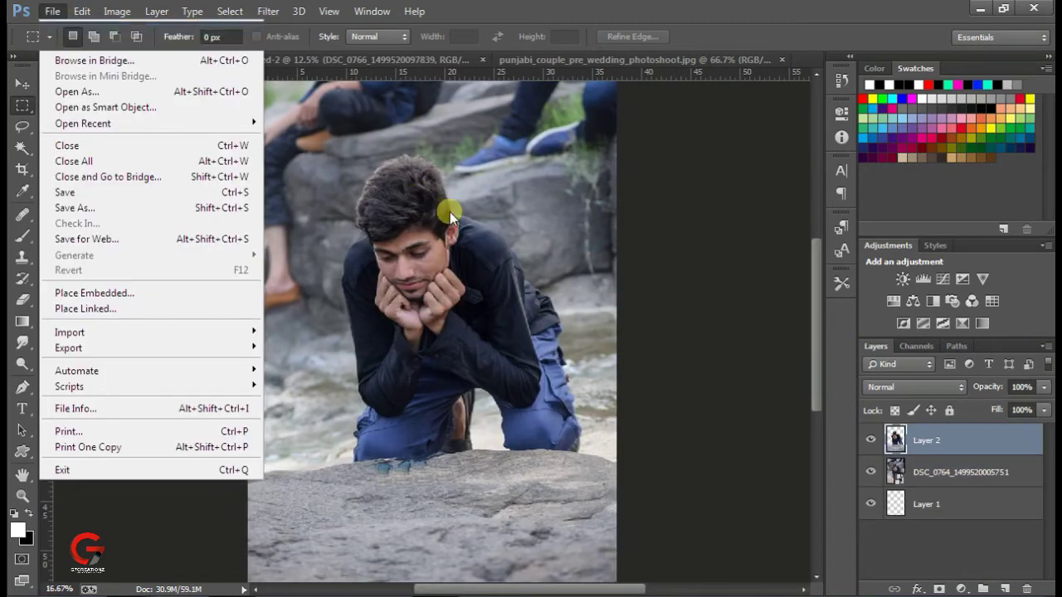
{"action": "key", "text": "Tab"}
{"action": "key", "text": "Tab"}
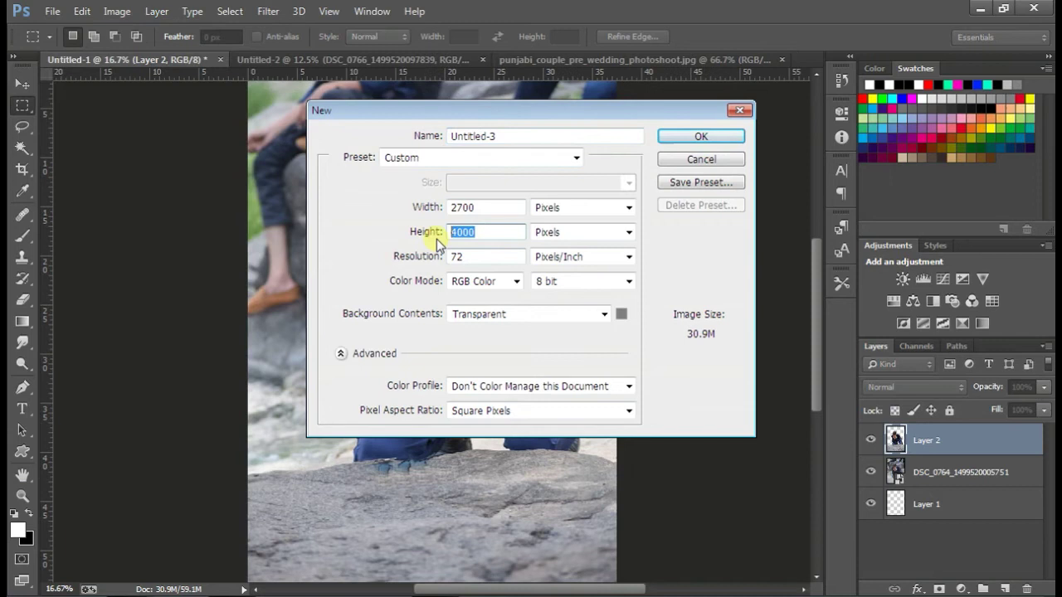
{"action": "left_click", "coordinate": [509, 324]}
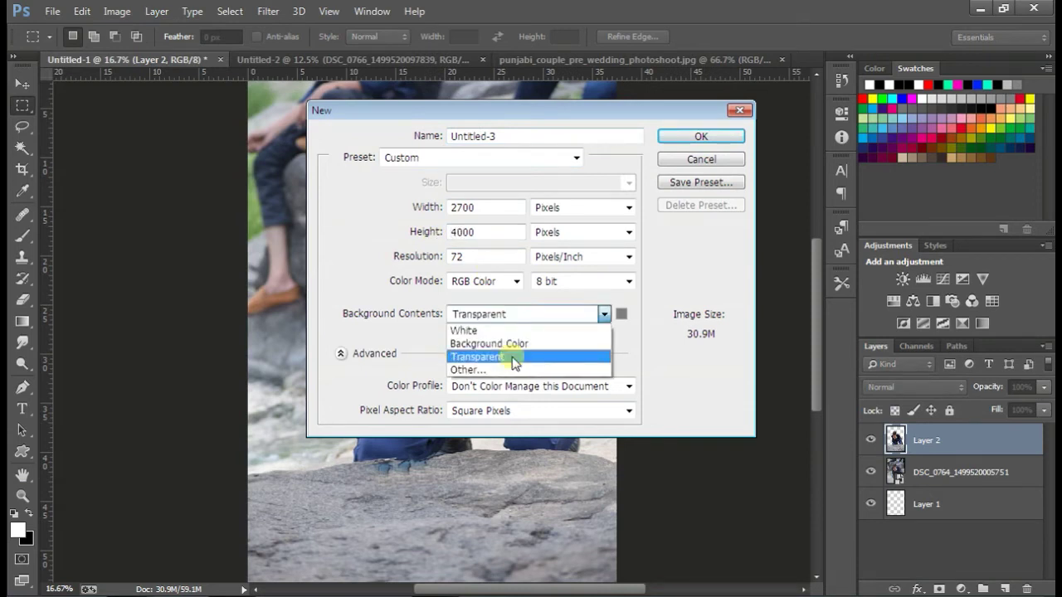
{"action": "left_click", "coordinate": [509, 356]}
{"action": "left_click", "coordinate": [688, 159]}
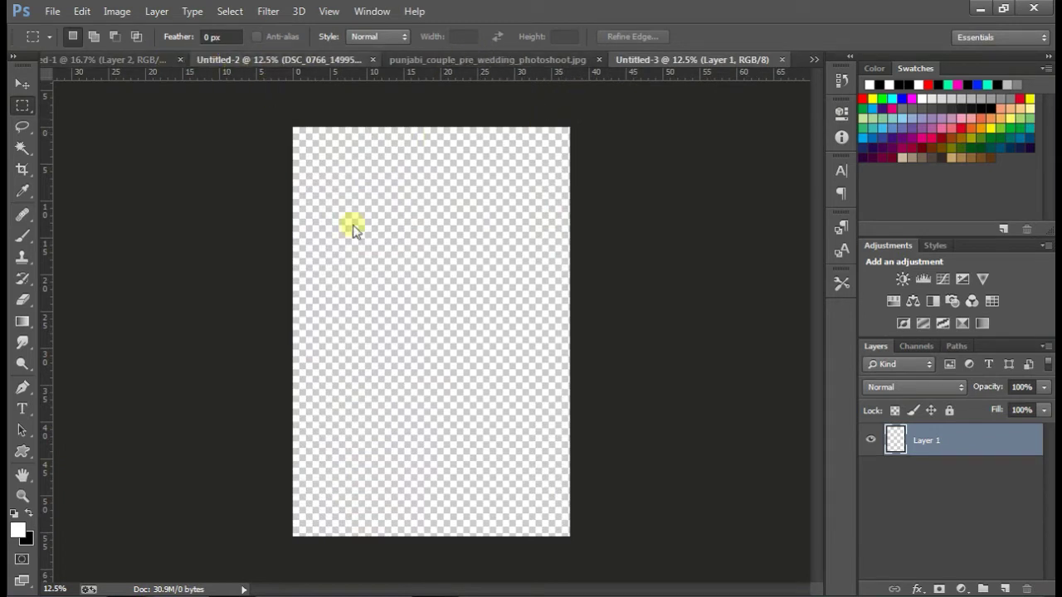
Step: Hide the DSC_0764 layer and drag the kneeling man's Layer 2 into Untitled-3
{"action": "left_click", "coordinate": [282, 60]}
{"action": "left_click", "coordinate": [92, 66]}
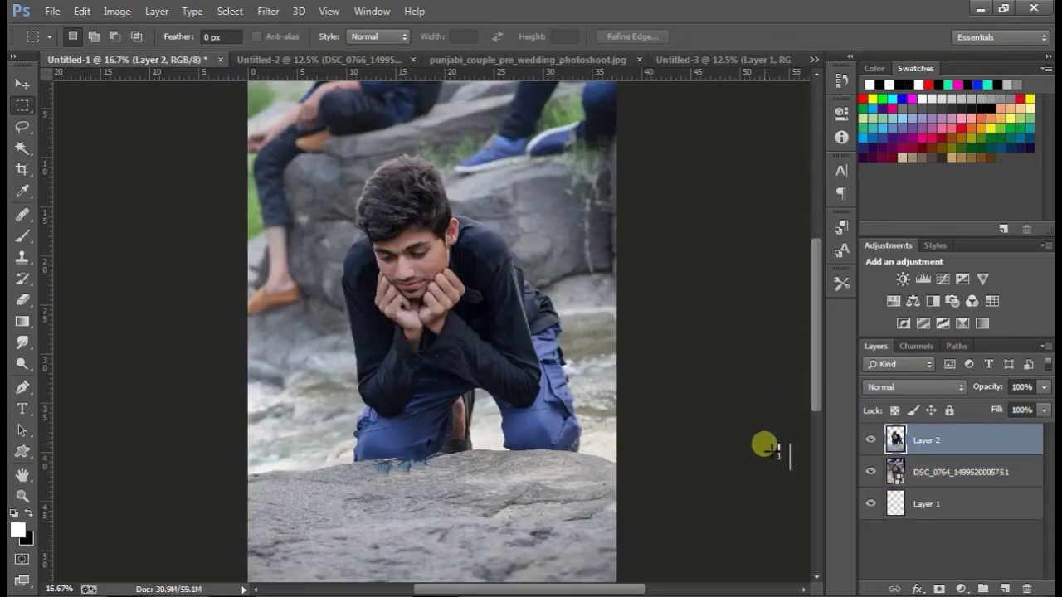
{"action": "key", "text": "ctrl+minus"}
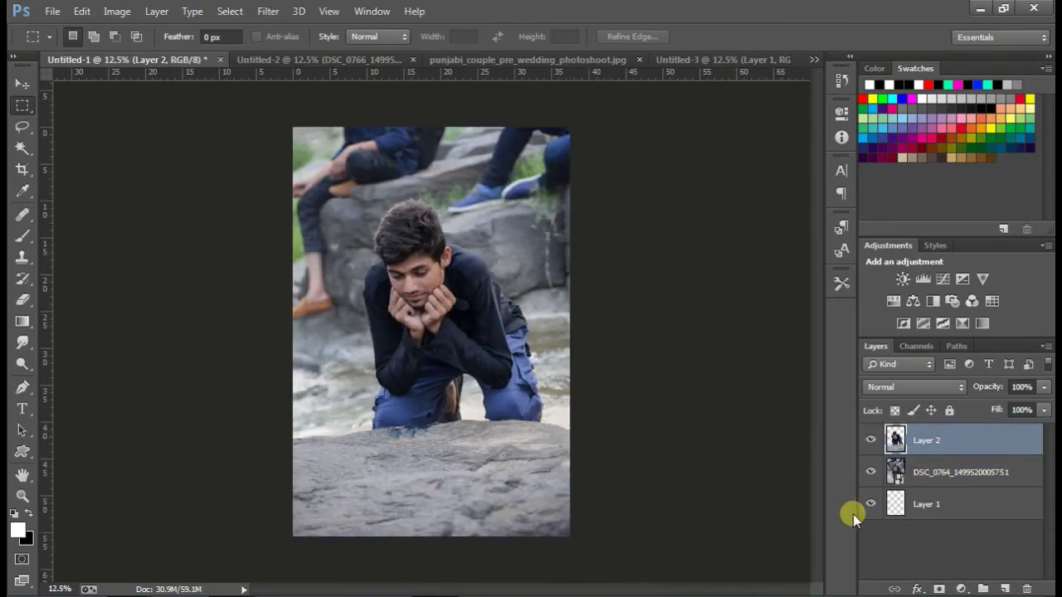
{"action": "left_click", "coordinate": [873, 472]}
{"action": "left_click", "coordinate": [870, 472]}
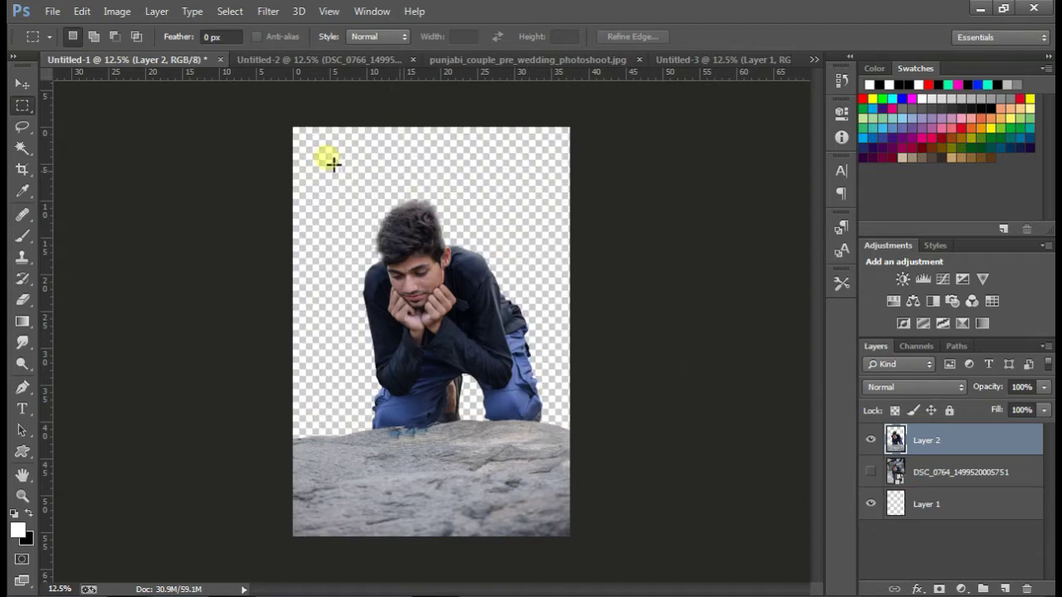
{"action": "left_click", "coordinate": [22, 84]}
{"action": "left_click_drag", "start_coordinate": [439, 235], "coordinate": [725, 64]}
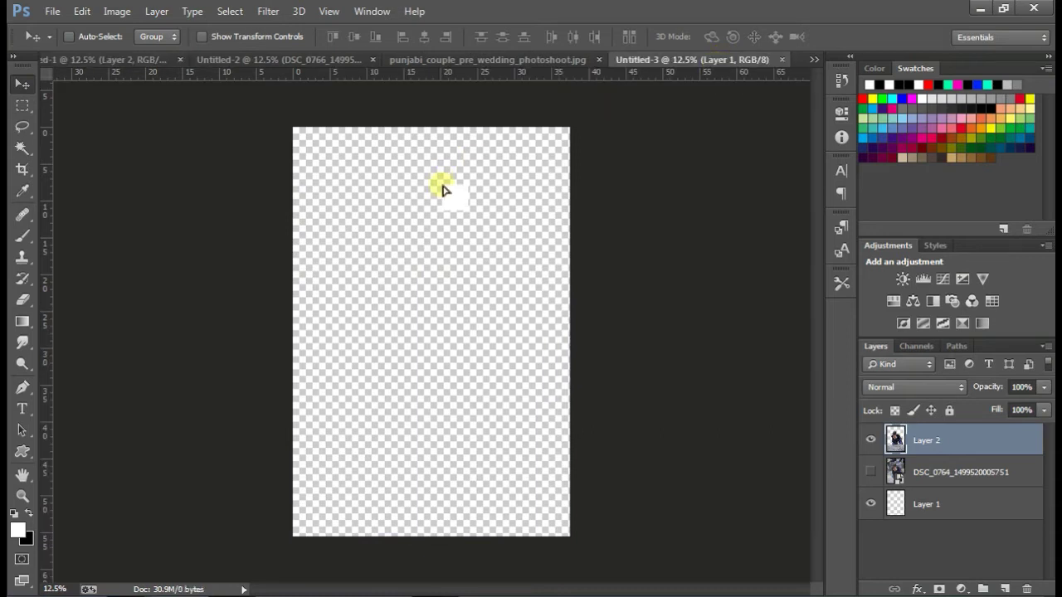
{"action": "mouse_move", "coordinate": [719, 64]}
{"action": "left_mouse_down"}
{"action": "mouse_move", "coordinate": [470, 285]}
{"action": "mouse_move", "coordinate": [469, 351]}
{"action": "left_mouse_up"}
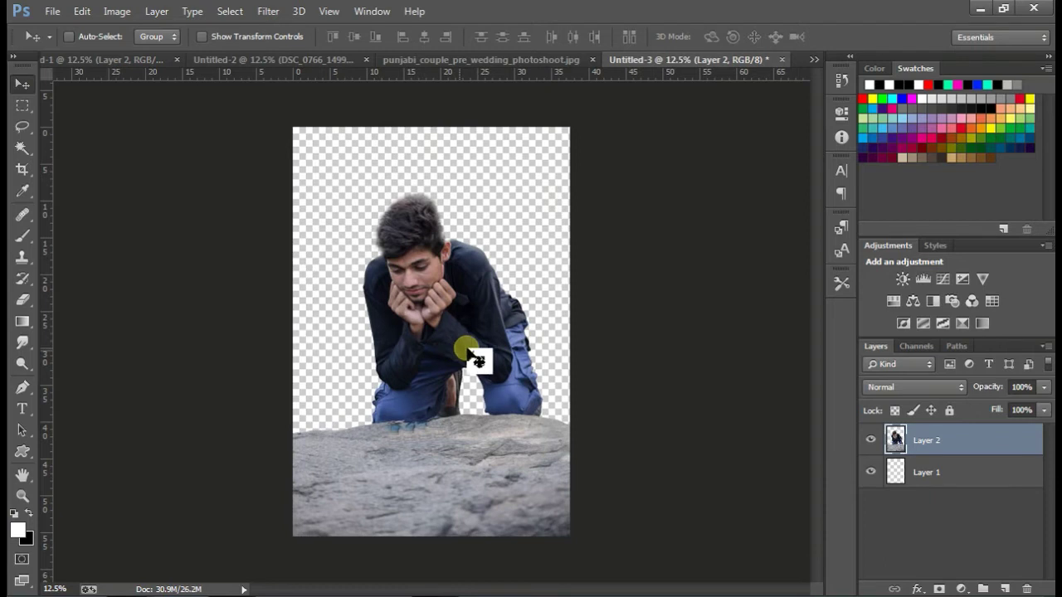
Step: Scale the kneeling man layer down slightly with Free Transform
{"action": "key", "text": "ctrl+t"}
{"action": "left_click_drag", "start_coordinate": [569, 186], "coordinate": [554, 213]}
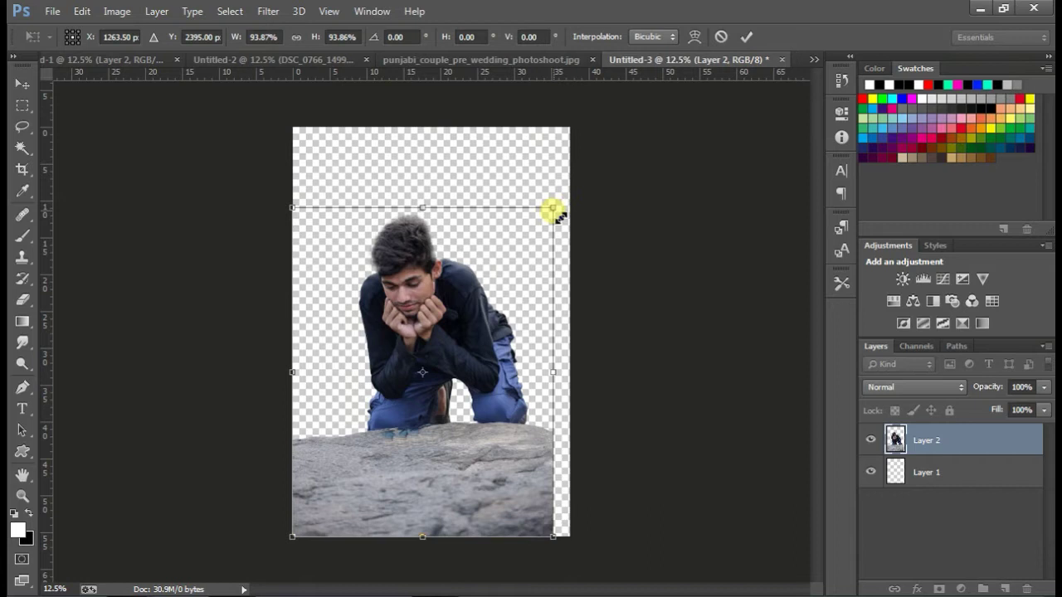
{"action": "left_click", "coordinate": [211, 186]}
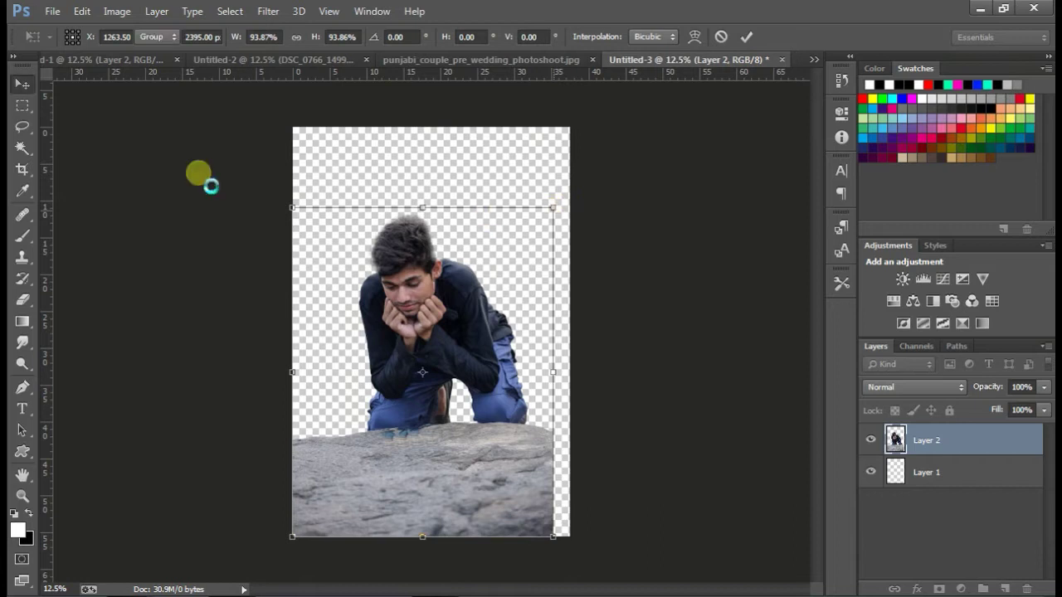
Step: Crop the canvas's right edge in to the rock's edge
{"action": "left_click", "coordinate": [22, 170]}
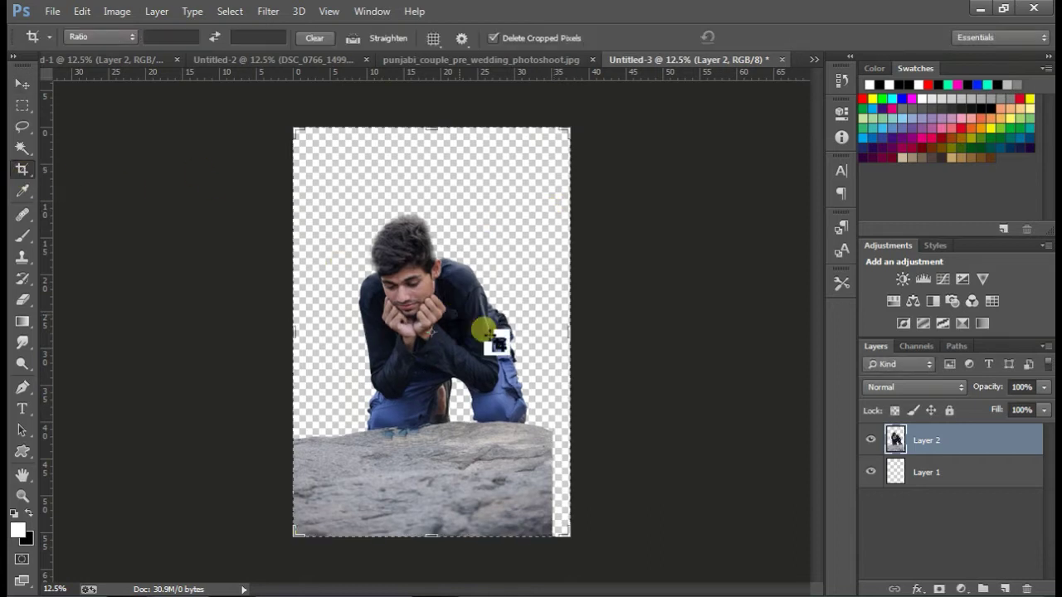
{"action": "left_click_drag", "start_coordinate": [575, 330], "coordinate": [615, 308]}
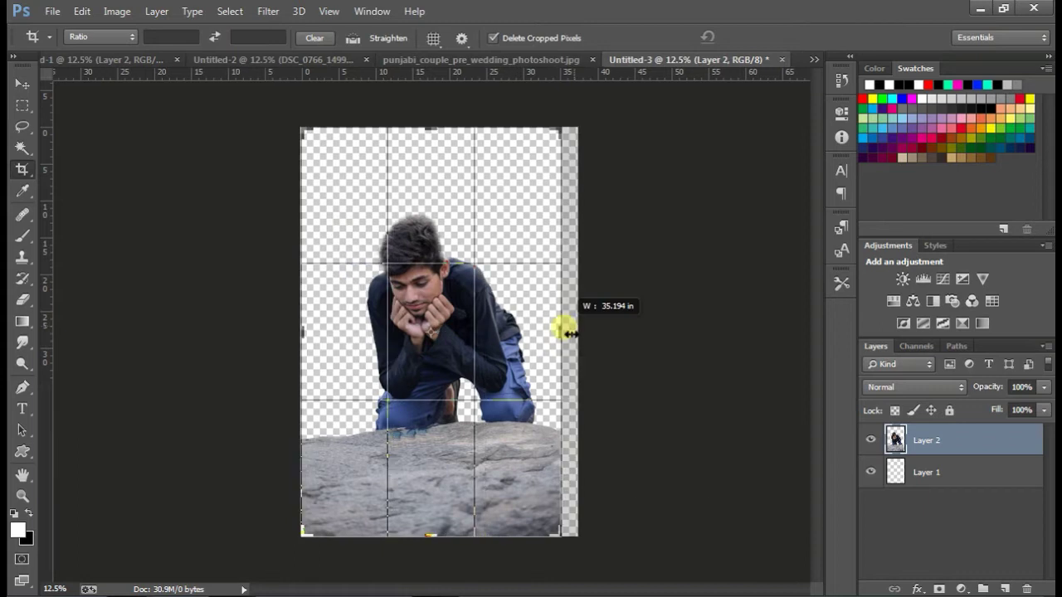
{"action": "key", "text": "Return"}
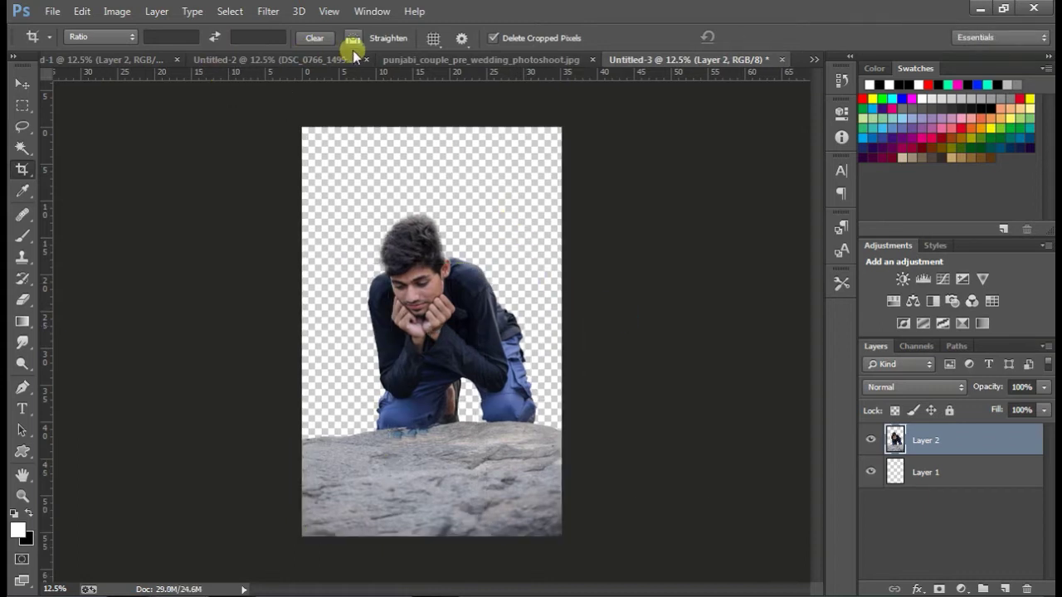
Step: Drag the punjabi_couple grass photo into Untitled-3 and place Layer 3 below Layer 2
{"action": "left_click", "coordinate": [365, 60]}
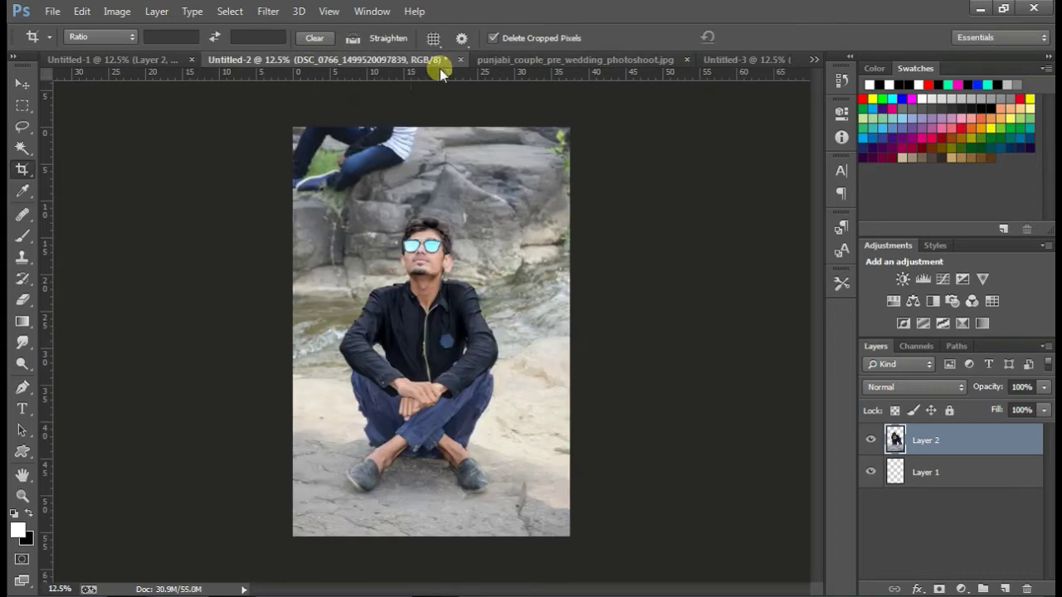
{"action": "left_click", "coordinate": [527, 60]}
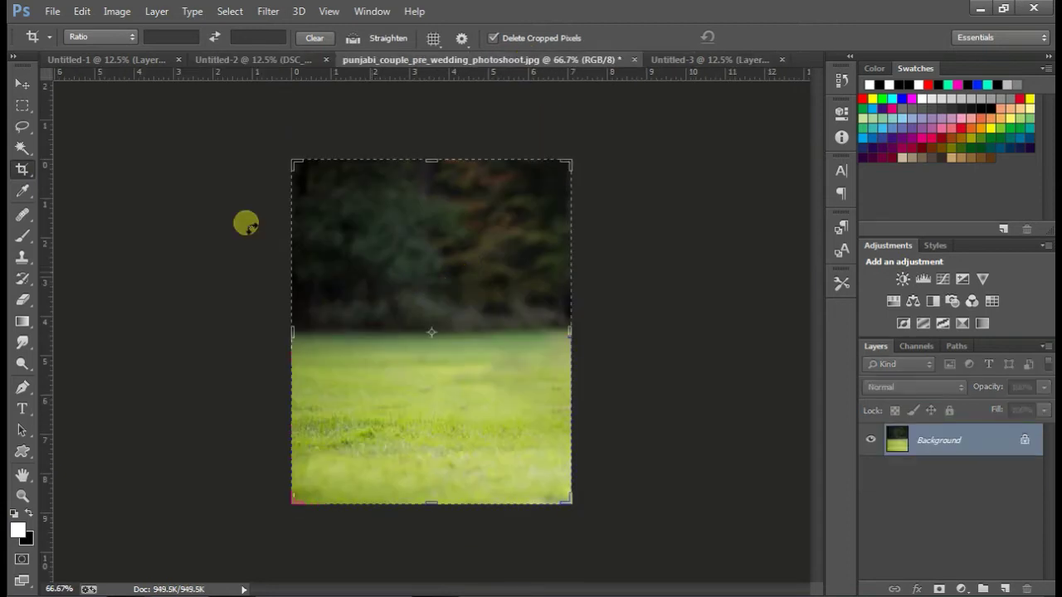
{"action": "left_click", "coordinate": [23, 85]}
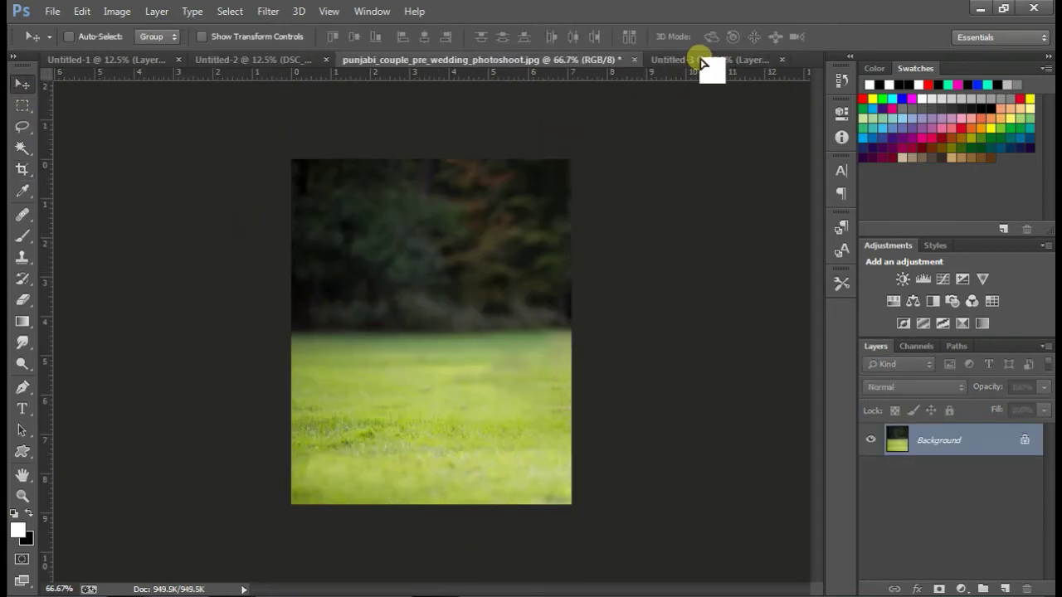
{"action": "left_click_drag", "start_coordinate": [701, 63], "coordinate": [569, 178]}
{"action": "left_click_drag", "start_coordinate": [497, 220], "coordinate": [419, 291]}
{"action": "left_click_drag", "start_coordinate": [941, 442], "coordinate": [936, 480]}
Step: Scale the grass photo up until it covers the whole canvas
{"action": "key", "text": "ctrl+t"}
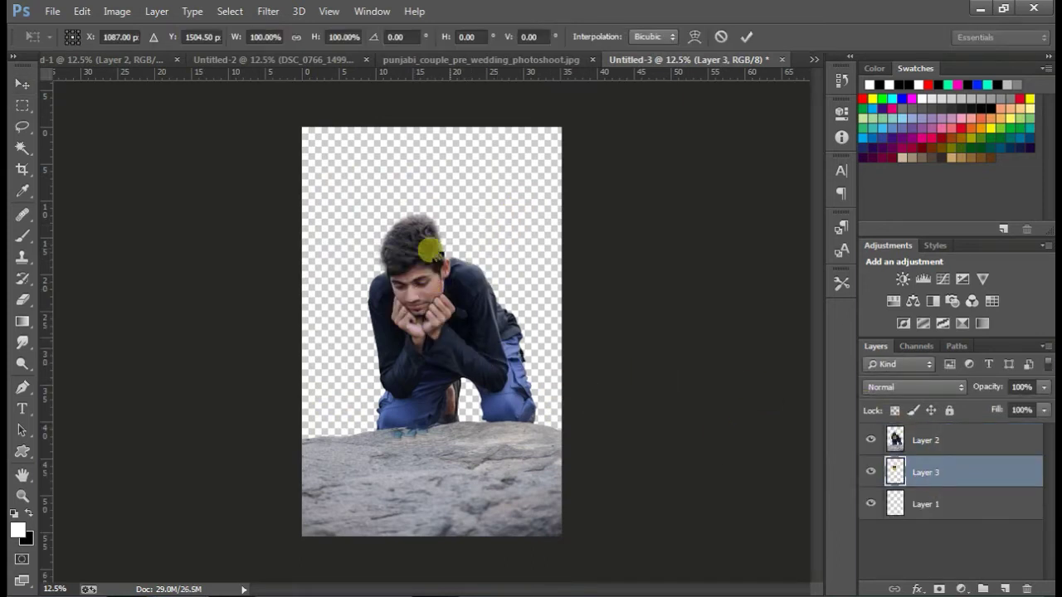
{"action": "left_click_drag", "start_coordinate": [440, 248], "coordinate": [550, 111]}
{"action": "left_click_drag", "start_coordinate": [533, 225], "coordinate": [441, 235]}
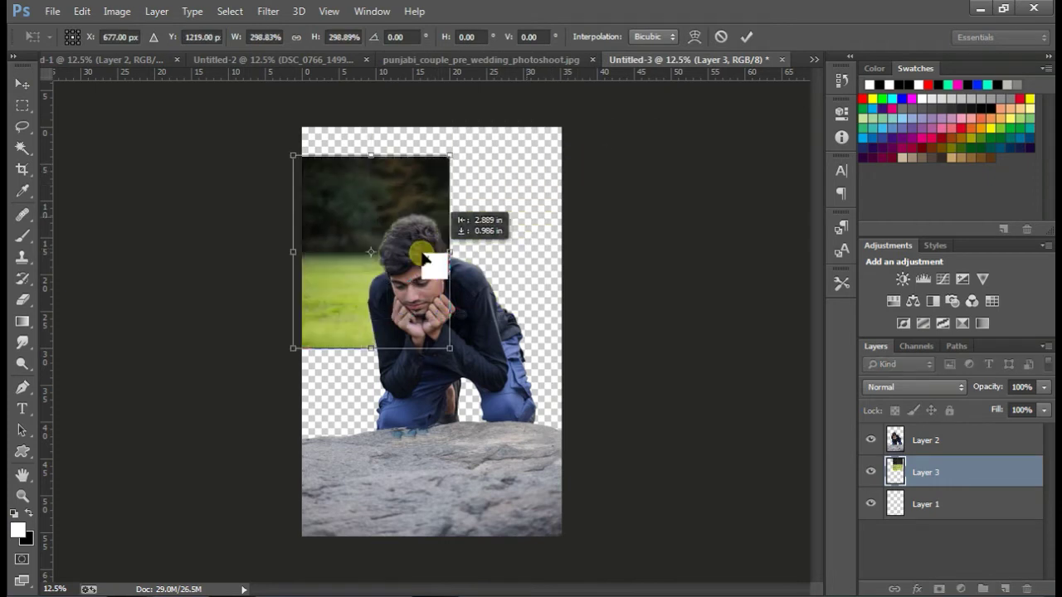
{"action": "mouse_move", "coordinate": [458, 320]}
{"action": "left_mouse_down"}
{"action": "mouse_move", "coordinate": [583, 544]}
{"action": "mouse_move", "coordinate": [558, 523]}
{"action": "mouse_move", "coordinate": [546, 476]}
{"action": "left_mouse_up"}
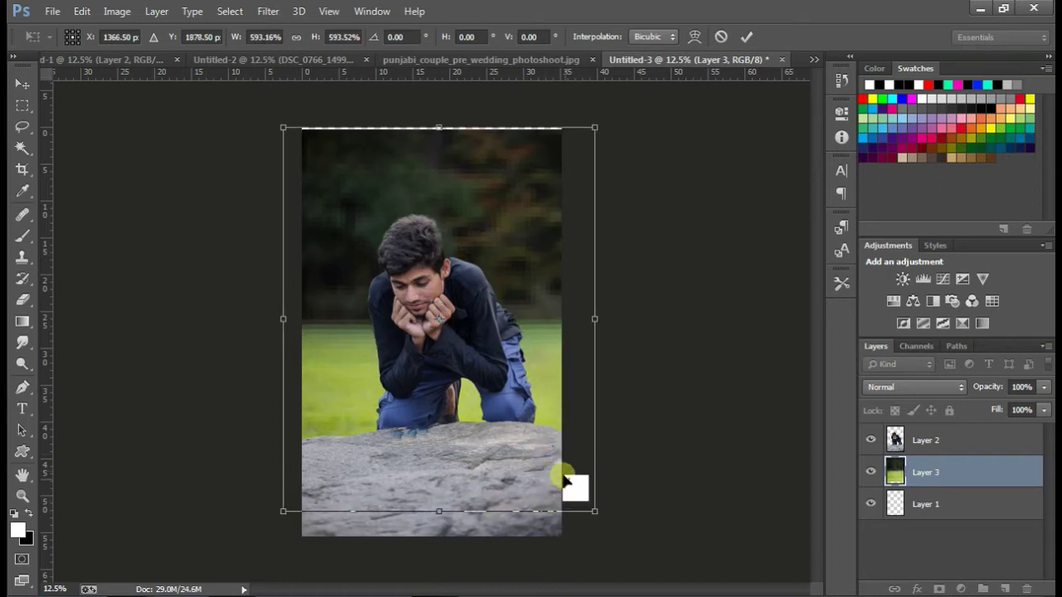
{"action": "mouse_move", "coordinate": [545, 476]}
{"action": "left_mouse_down"}
{"action": "mouse_move", "coordinate": [569, 491]}
{"action": "mouse_move", "coordinate": [558, 456]}
{"action": "left_mouse_up"}
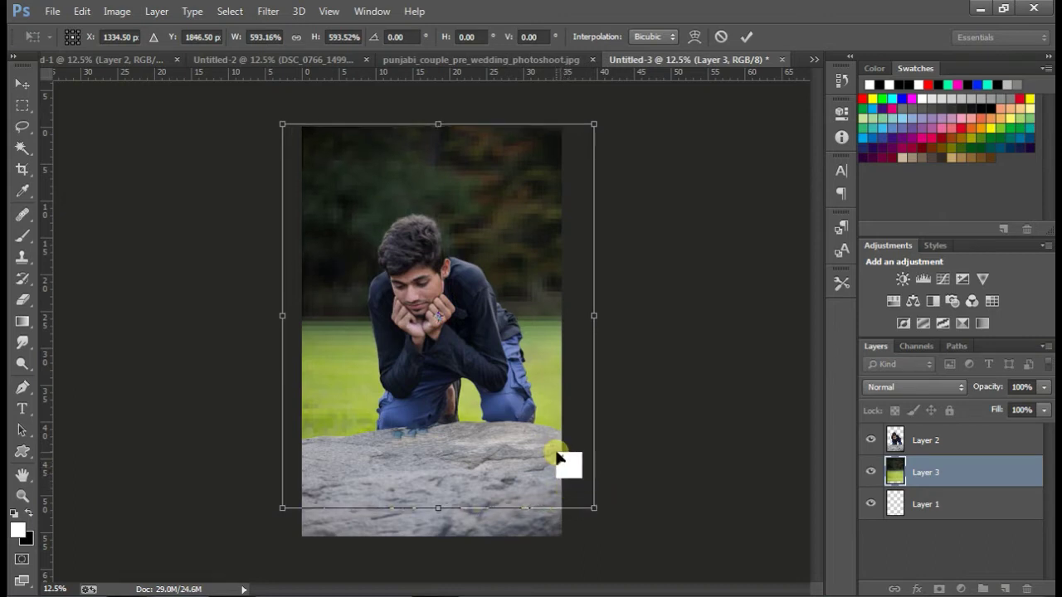
{"action": "key", "text": "Return"}
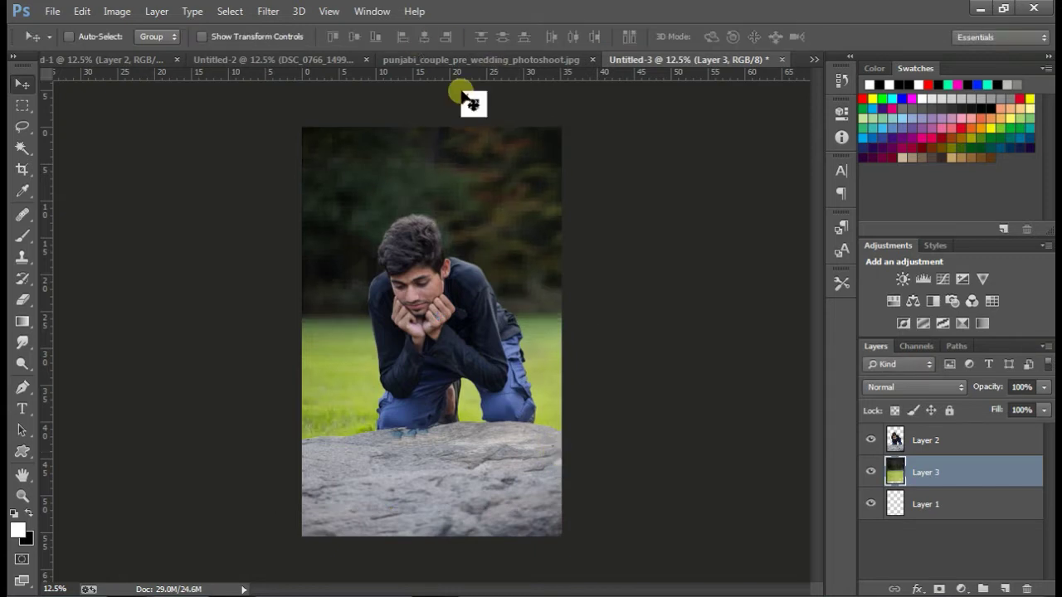
Step: Apply the Camera Raw Filter to the grass background with Highlights -55 and Clarity +33
{"action": "left_click", "coordinate": [260, 17]}
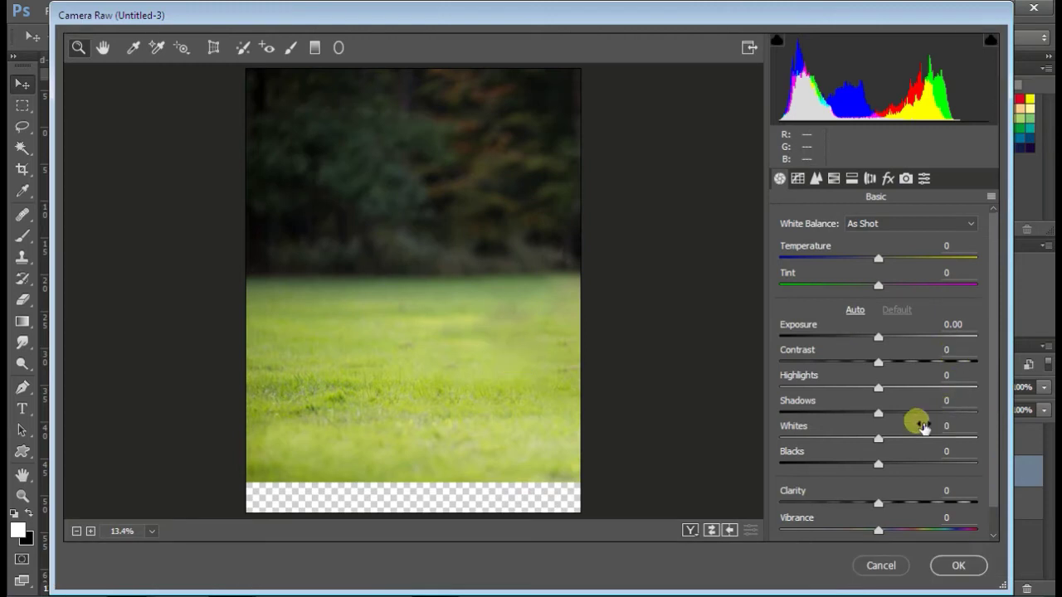
{"action": "left_click_drag", "start_coordinate": [879, 462], "coordinate": [884, 462]}
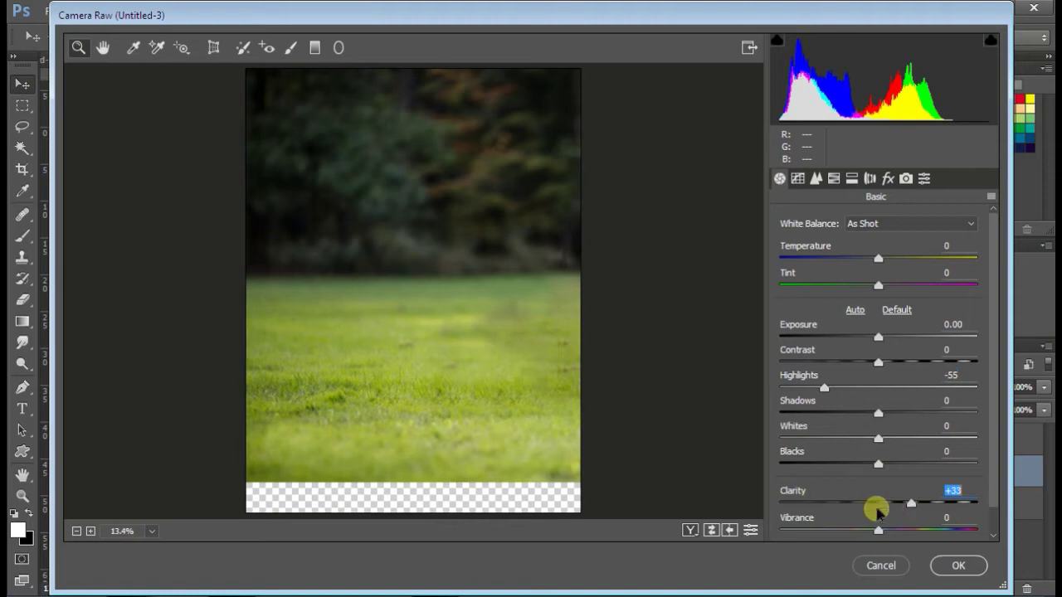
{"action": "left_click", "coordinate": [940, 570]}
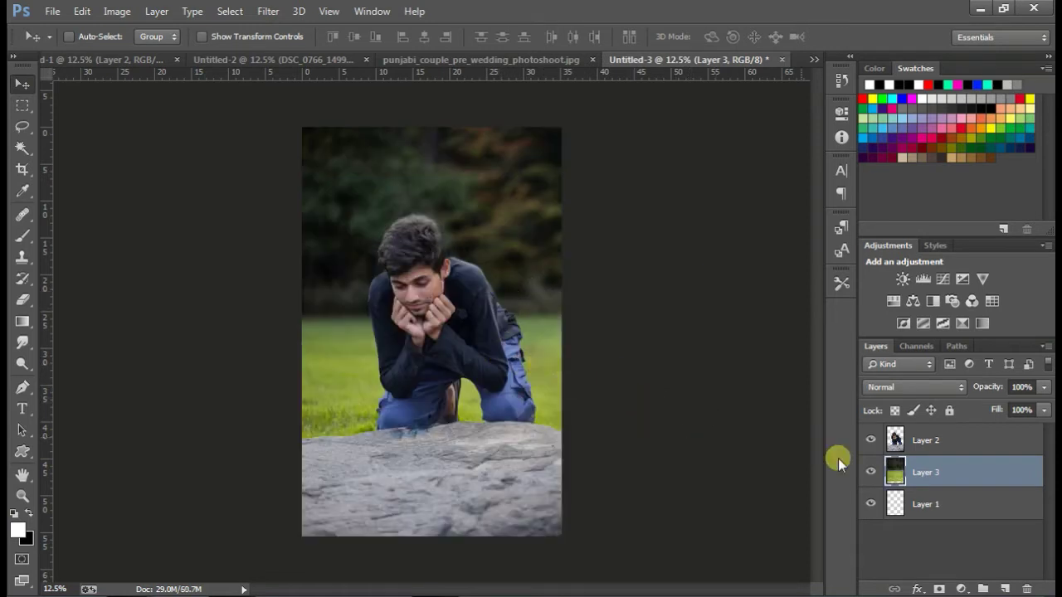
Step: Hide the sitting man's original background and delete the wrongly copied photo layer from the composite
{"action": "left_click", "coordinate": [871, 473]}
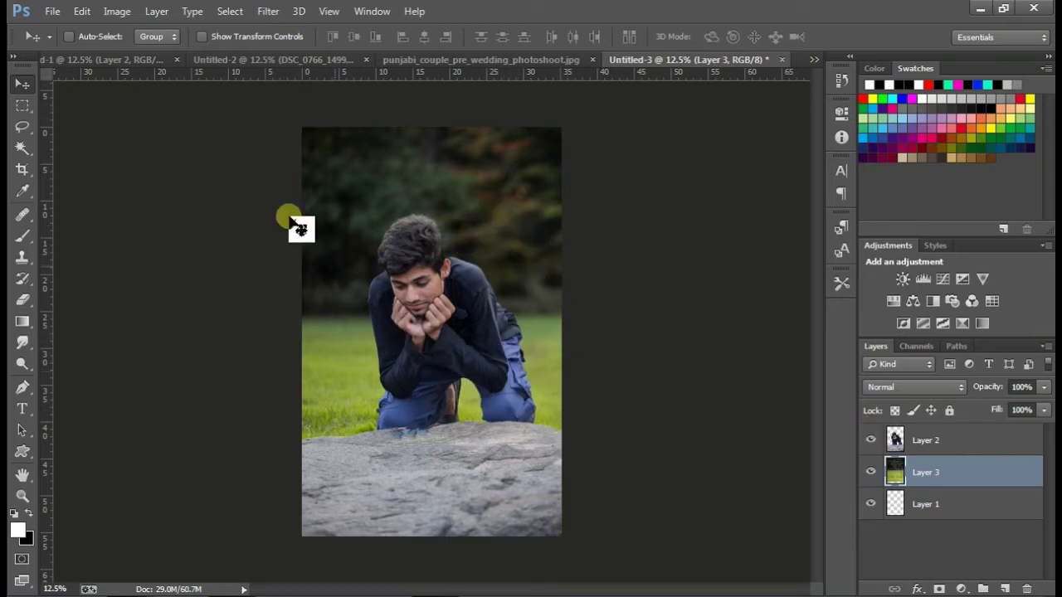
{"action": "left_click", "coordinate": [273, 60]}
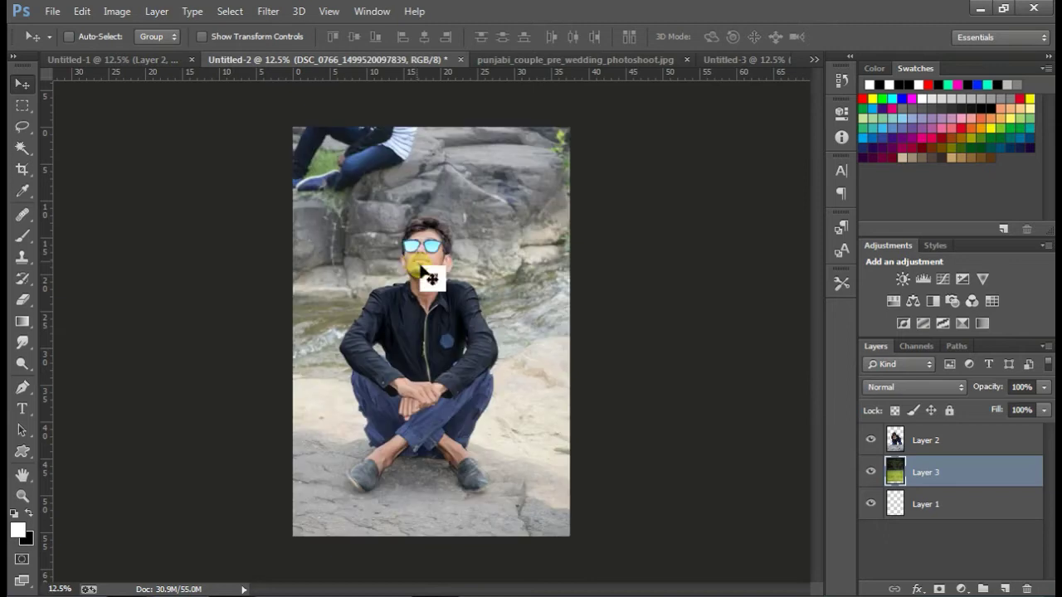
{"action": "left_click", "coordinate": [876, 476]}
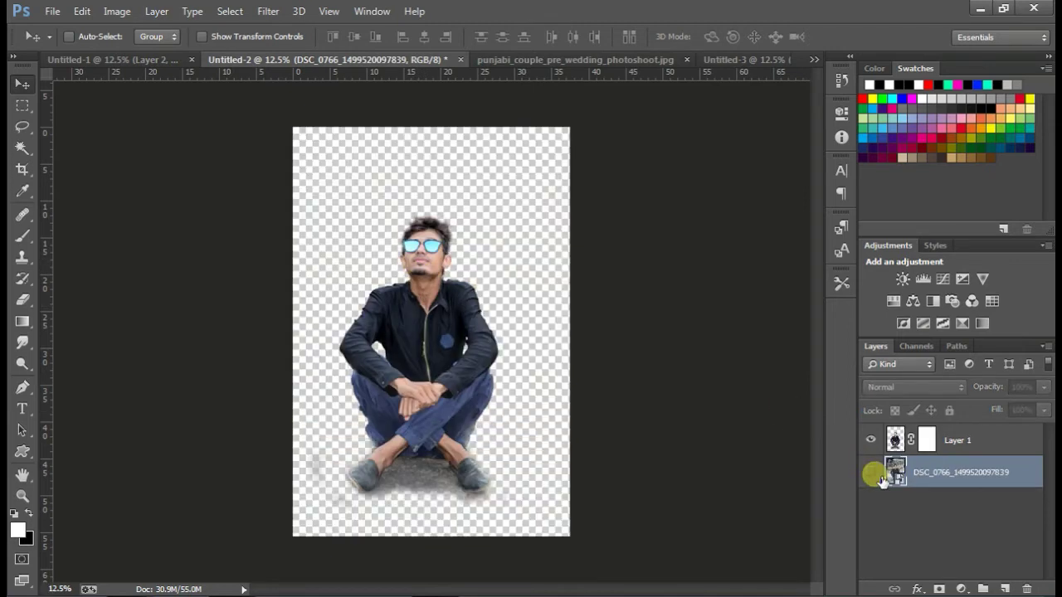
{"action": "left_click", "coordinate": [875, 475]}
{"action": "left_click", "coordinate": [871, 472]}
{"action": "mouse_move", "coordinate": [757, 67]}
{"action": "left_mouse_down"}
{"action": "mouse_move", "coordinate": [498, 282]}
{"action": "mouse_move", "coordinate": [516, 305]}
{"action": "left_mouse_up"}
{"action": "key", "text": "Delete"}
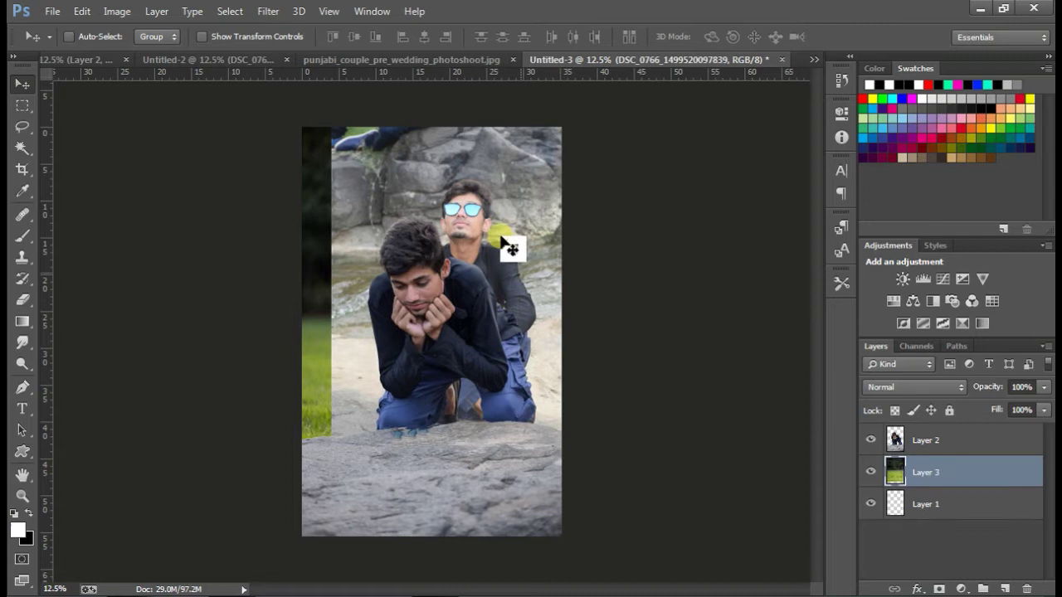
Step: Bring the sitting man cut-out in as top Layer 4 and shrink it to 28.75% on the rock
{"action": "left_click", "coordinate": [310, 63]}
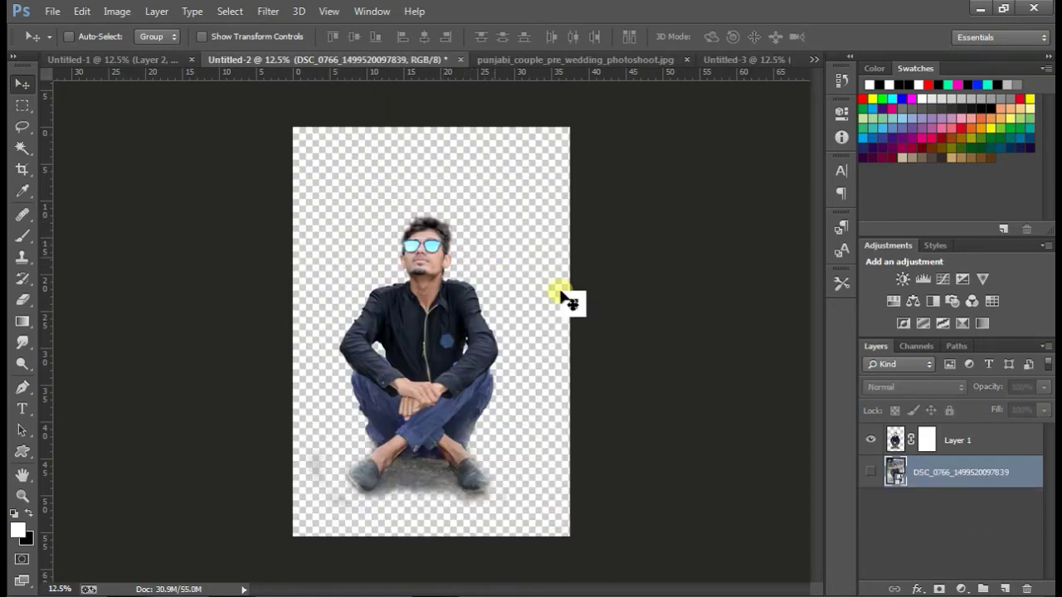
{"action": "left_click", "coordinate": [980, 453]}
{"action": "mouse_move", "coordinate": [486, 296]}
{"action": "left_mouse_down"}
{"action": "mouse_move", "coordinate": [734, 65]}
{"action": "mouse_move", "coordinate": [473, 320]}
{"action": "left_mouse_up"}
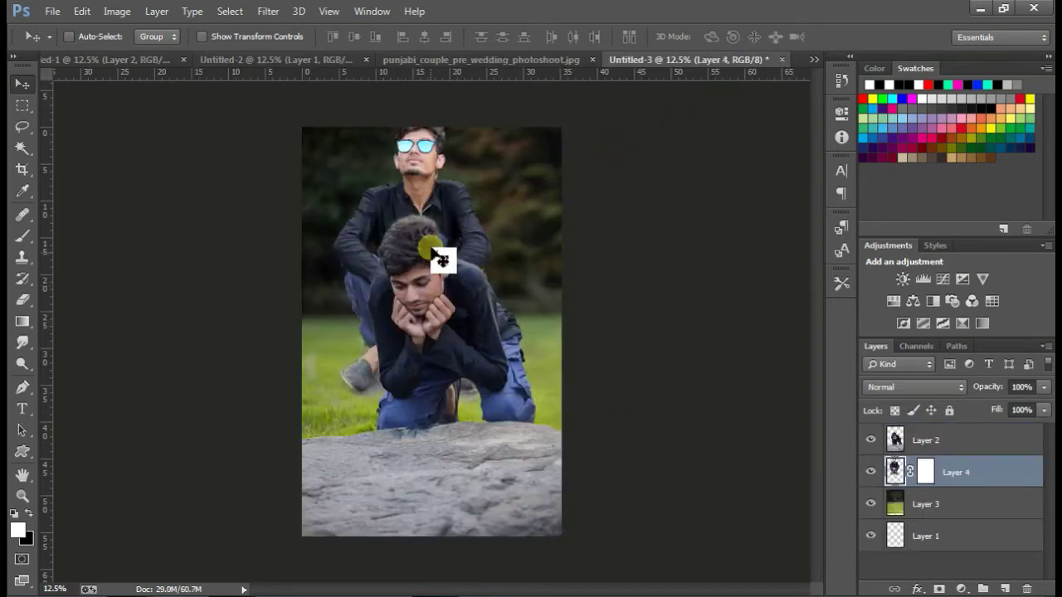
{"action": "left_click_drag", "start_coordinate": [997, 481], "coordinate": [981, 438]}
{"action": "mouse_move", "coordinate": [505, 313]}
{"action": "left_mouse_down"}
{"action": "mouse_move", "coordinate": [479, 394]}
{"action": "mouse_move", "coordinate": [488, 406]}
{"action": "left_mouse_up"}
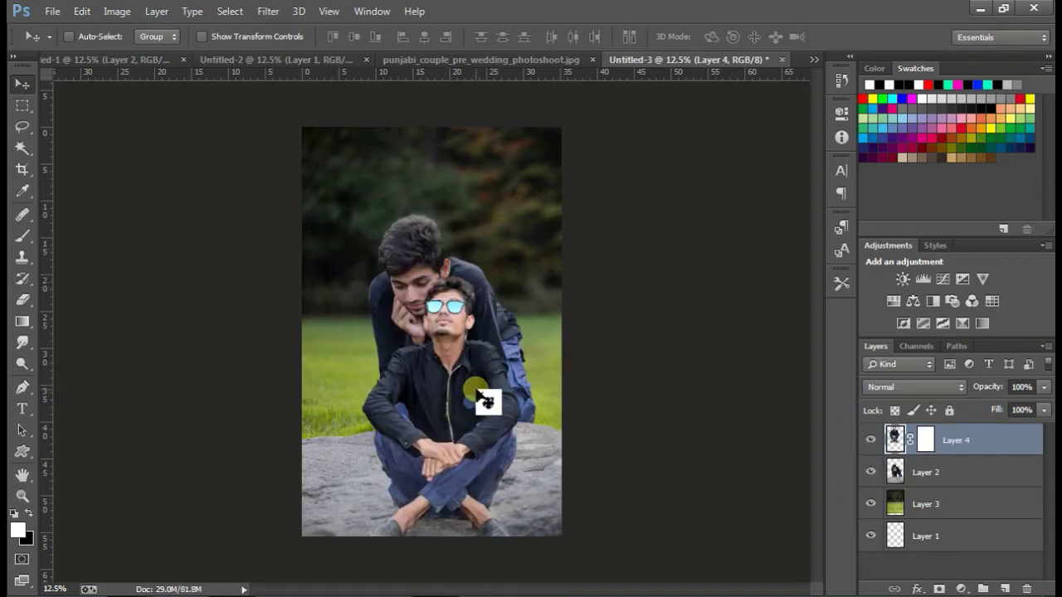
{"action": "key", "text": "ctrl+t"}
{"action": "mouse_move", "coordinate": [531, 275]}
{"action": "left_mouse_down"}
{"action": "mouse_move", "coordinate": [467, 378]}
{"action": "mouse_move", "coordinate": [516, 218]}
{"action": "mouse_move", "coordinate": [457, 363]}
{"action": "mouse_move", "coordinate": [420, 404]}
{"action": "left_mouse_up"}
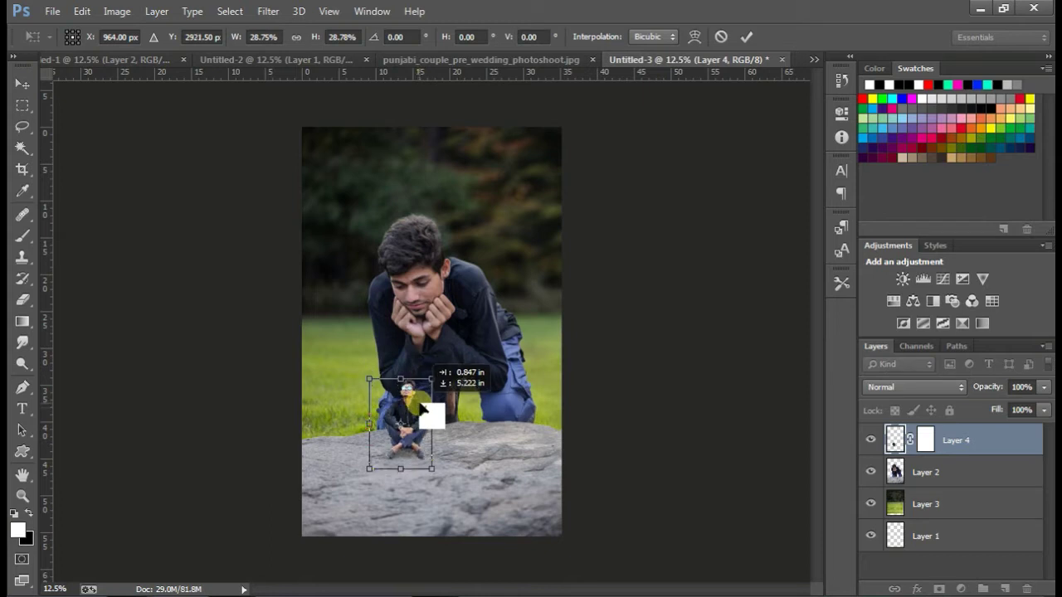
Step: Commit the sitting man's new size and zoom in on his feet
{"action": "left_click", "coordinate": [455, 406]}
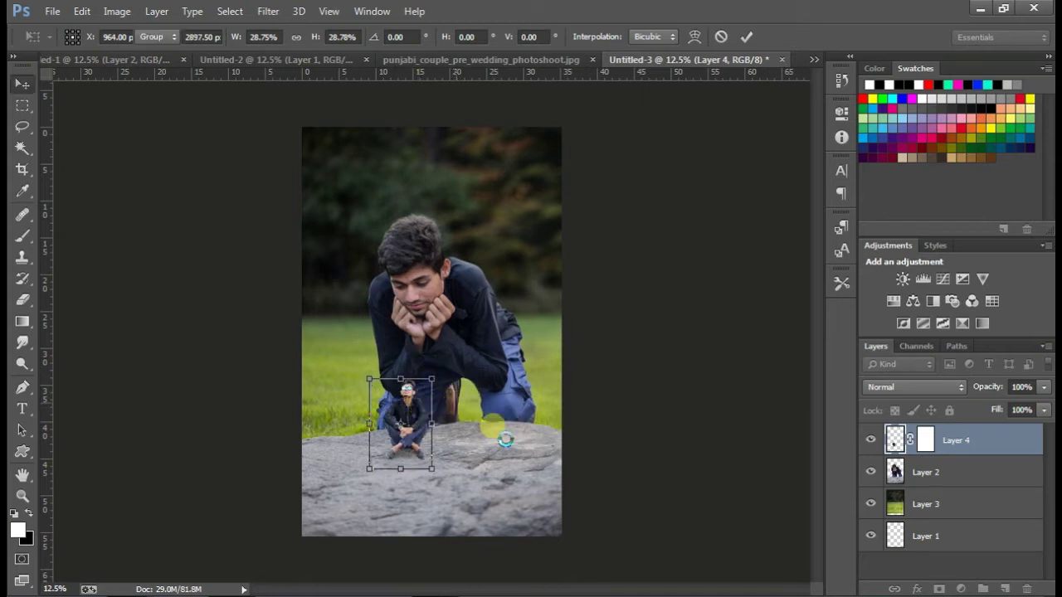
{"action": "scroll", "coordinate": [535, 403], "scroll_direction": "up", "scroll_amount": 4}
{"action": "scroll", "coordinate": [535, 404], "scroll_direction": "up", "scroll_amount": 4}
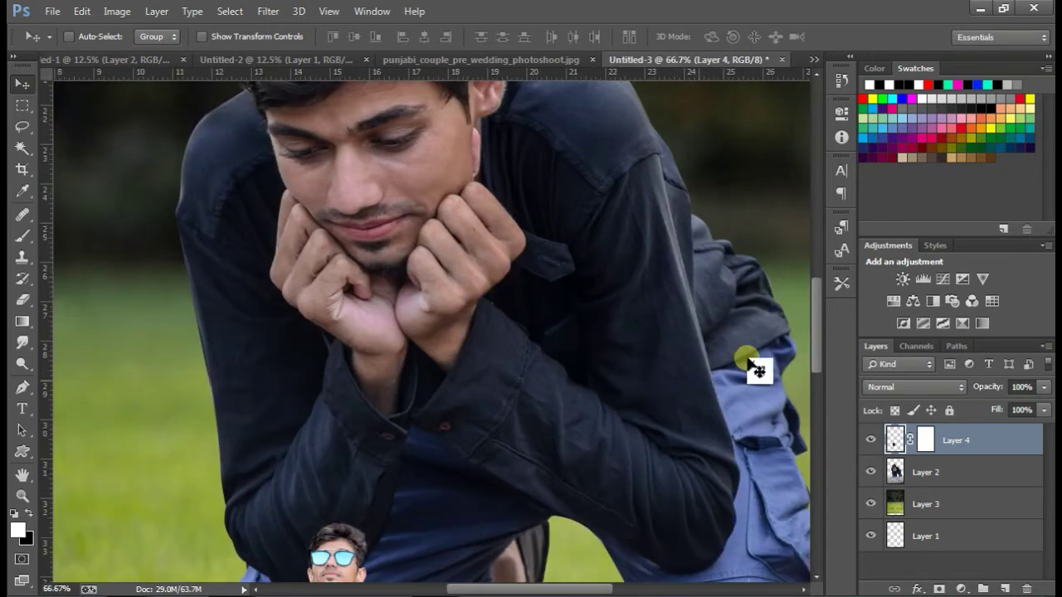
{"action": "key", "text": "ctrl+plus"}
{"action": "left_click_drag", "start_coordinate": [813, 367], "coordinate": [813, 400]}
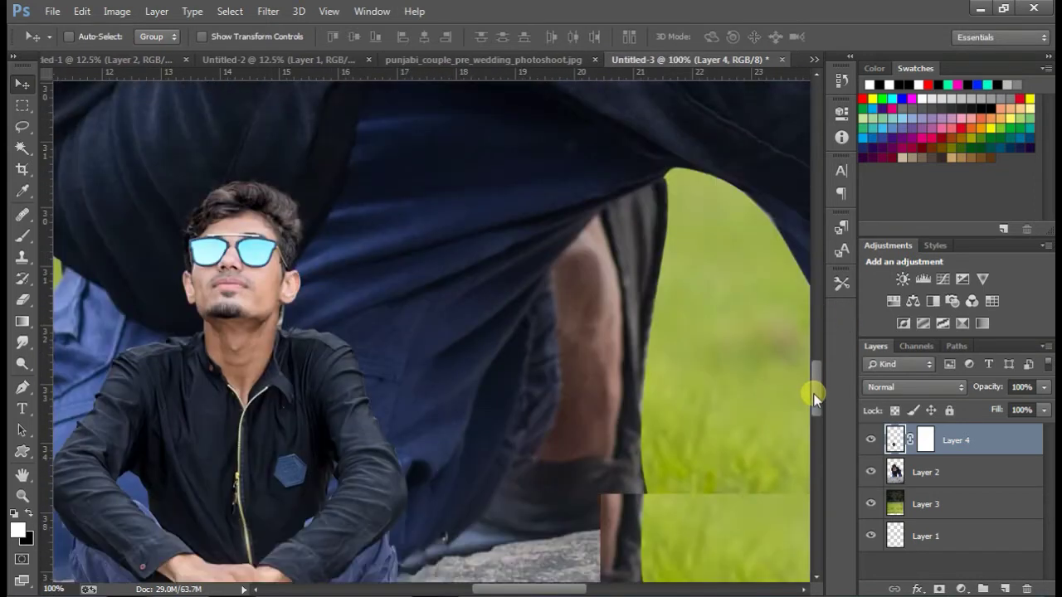
{"action": "scroll", "coordinate": [813, 412], "scroll_direction": "down", "scroll_amount": 3}
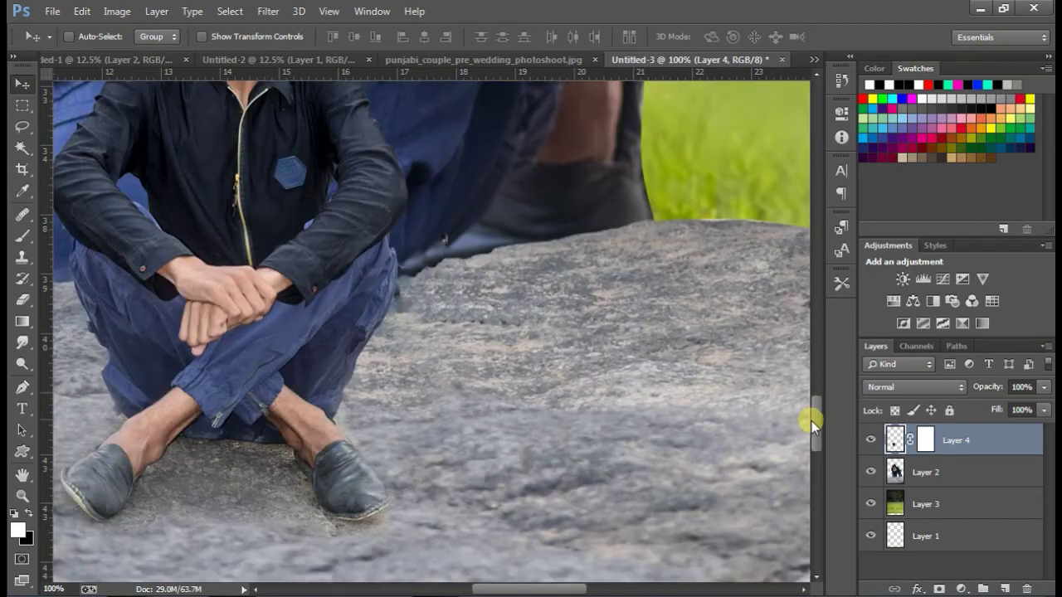
{"action": "scroll", "coordinate": [811, 420], "scroll_direction": "down", "scroll_amount": 1}
{"action": "left_click_drag", "start_coordinate": [497, 590], "coordinate": [472, 591]}
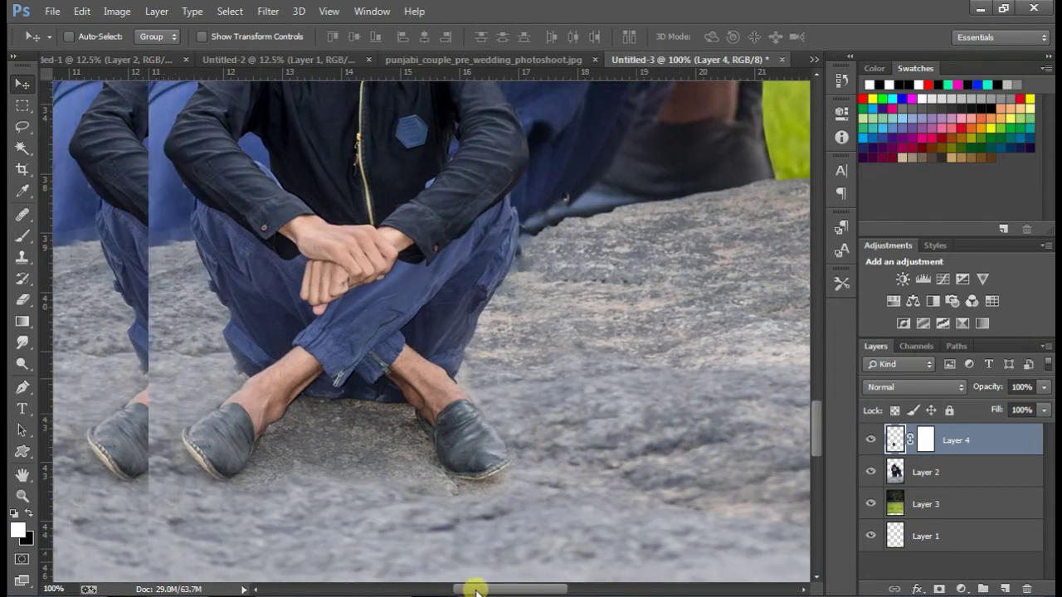
Step: Erase the leftover ground around his feet with a smaller Eraser brush, then zoom out
{"action": "left_click", "coordinate": [19, 304]}
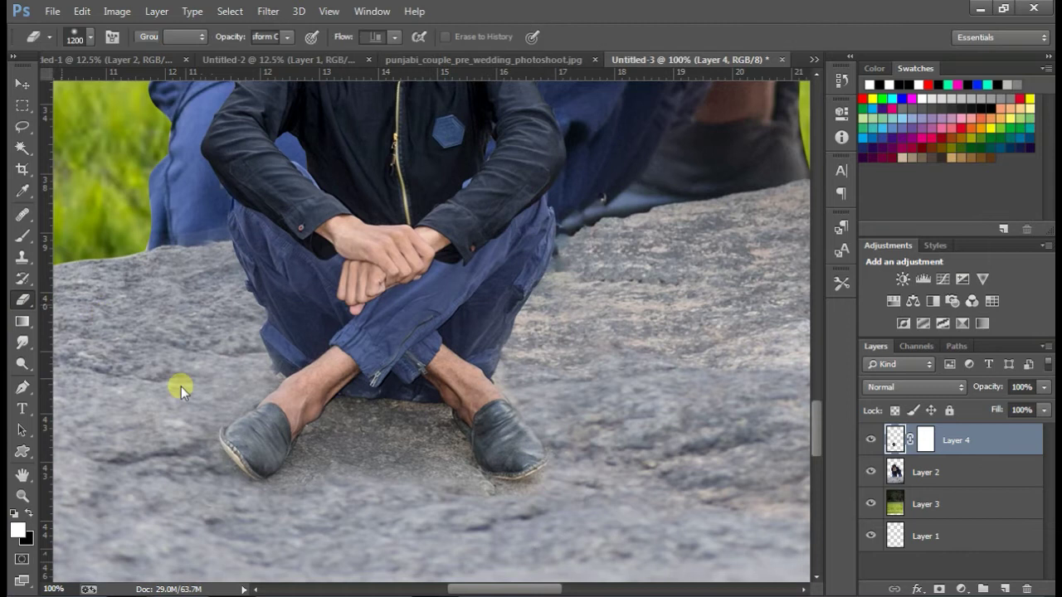
{"action": "key", "text": "bracketleft"}
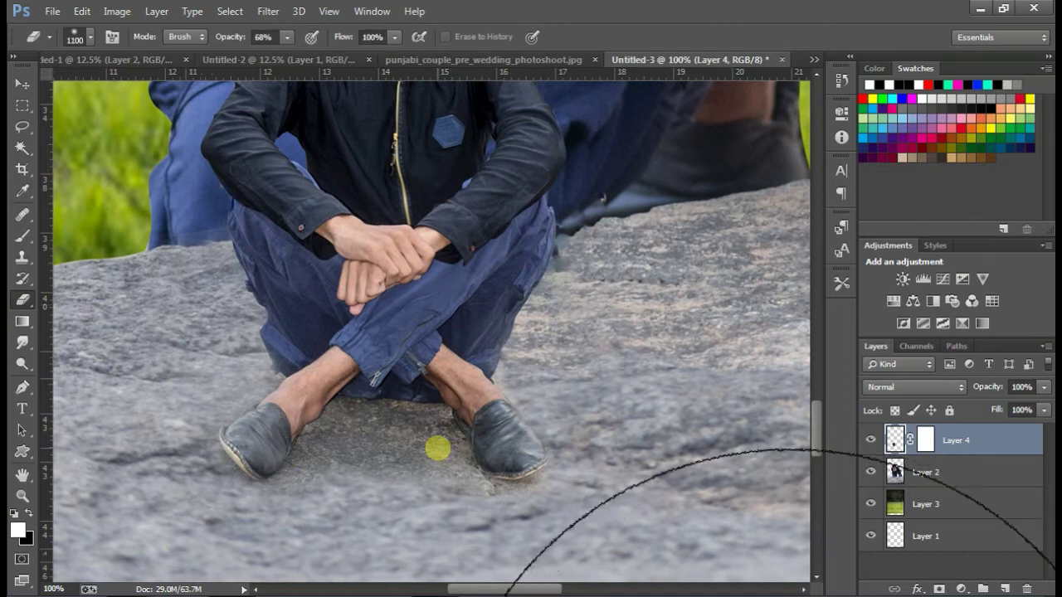
{"action": "key", "text": "bracketleft"}
{"action": "key", "text": "bracketleft"}
{"action": "key", "text": "bracketleft"}
{"action": "key", "text": "bracketleft"}
{"action": "key", "text": "bracketleft"}
{"action": "key", "text": "bracketleft"}
{"action": "key", "text": "bracketleft"}
{"action": "key", "text": "bracketleft"}
{"action": "key", "text": "bracketleft"}
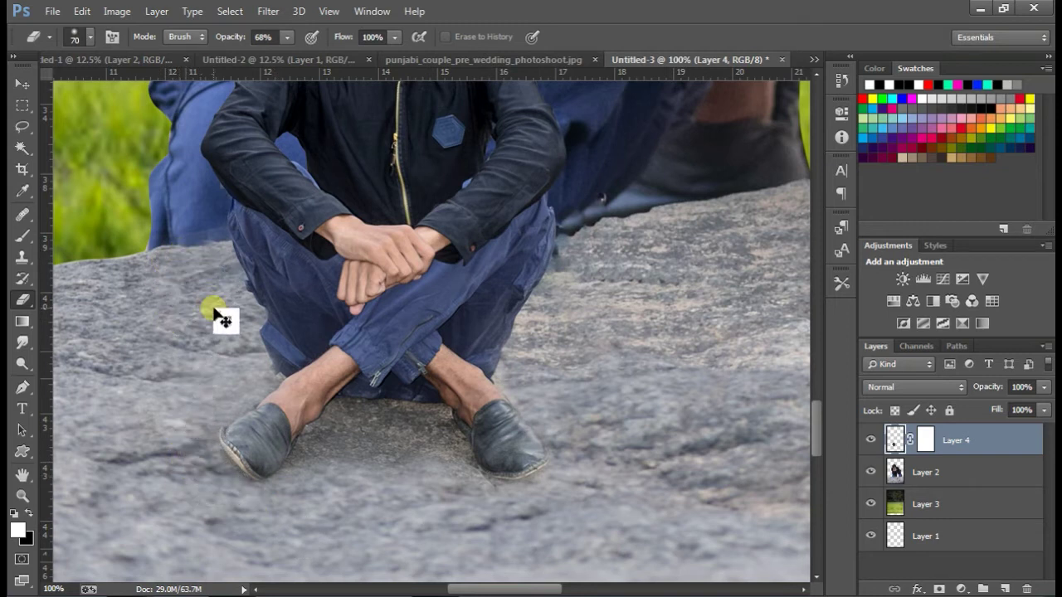
{"action": "key", "text": "ctrl+minus"}
{"action": "key", "text": "ctrl+minus"}
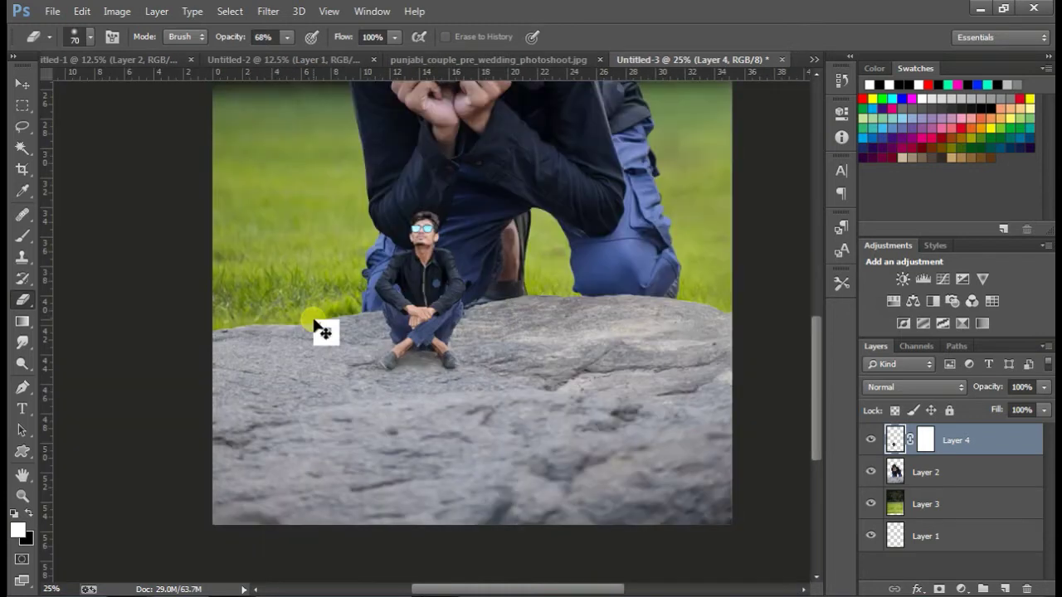
{"action": "key", "text": "ctrl+minus"}
{"action": "key", "text": "ctrl+minus"}
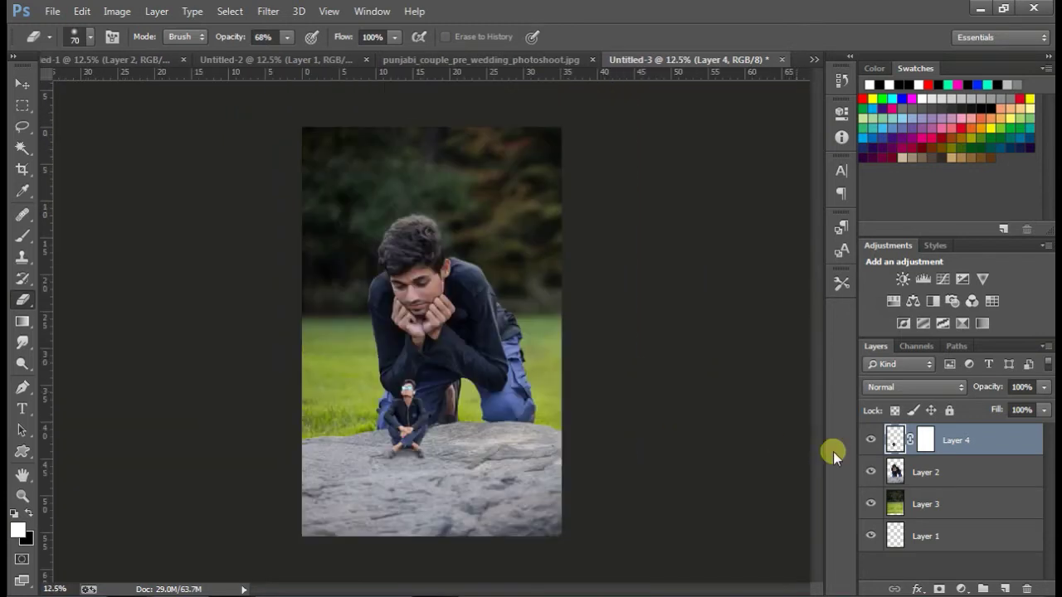
Step: Add a new layer above Layer 3 and paint a soft #dadada light grey spot
{"action": "left_click", "coordinate": [952, 478]}
{"action": "left_click", "coordinate": [943, 504]}
{"action": "left_click", "coordinate": [1006, 589]}
{"action": "left_click", "coordinate": [22, 236]}
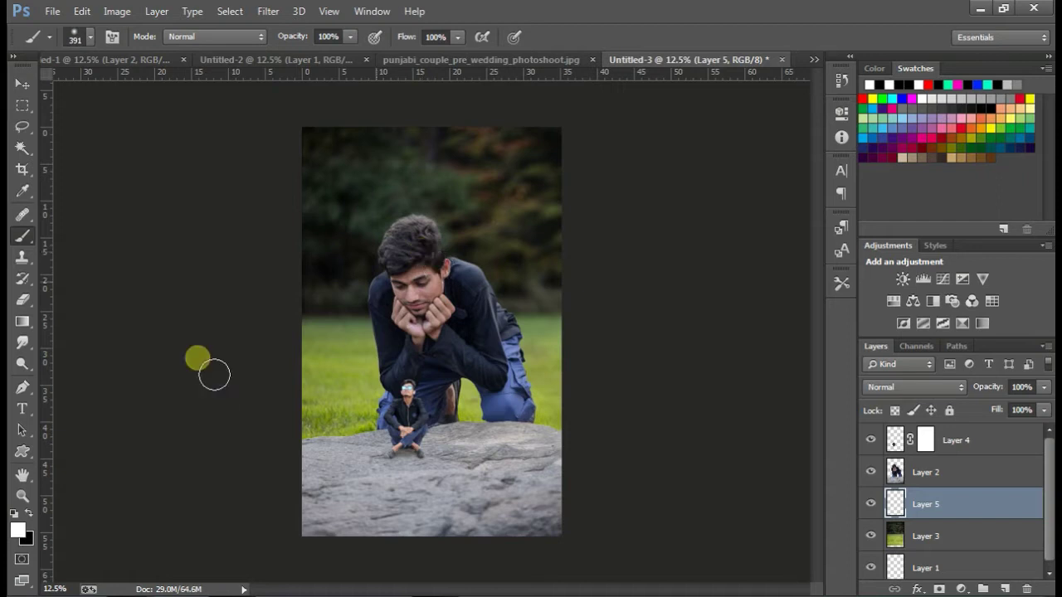
{"action": "left_click", "coordinate": [15, 528]}
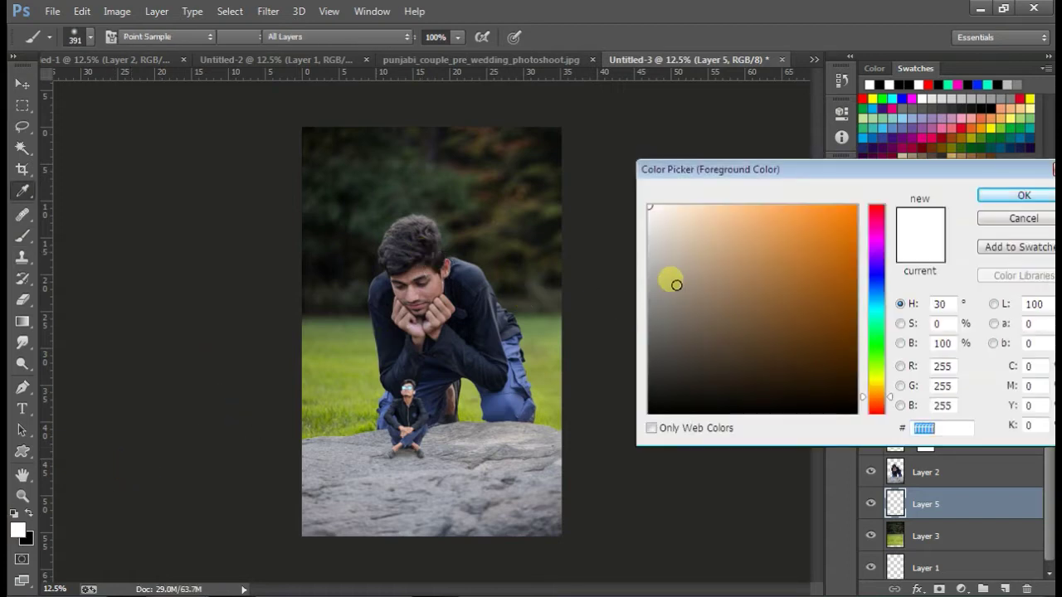
{"action": "left_click_drag", "start_coordinate": [777, 268], "coordinate": [639, 241]}
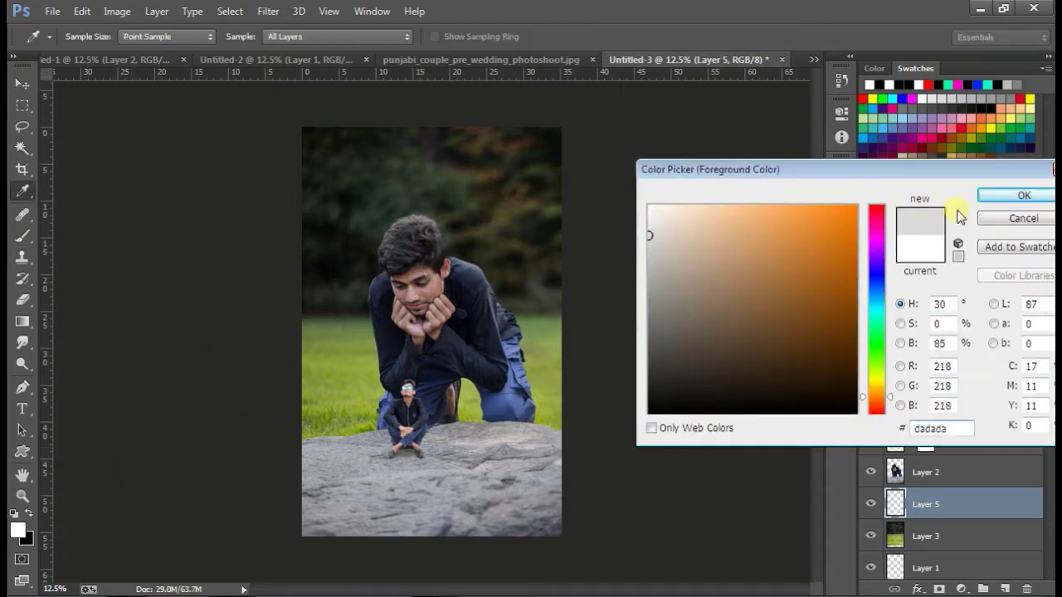
{"action": "left_click", "coordinate": [995, 203]}
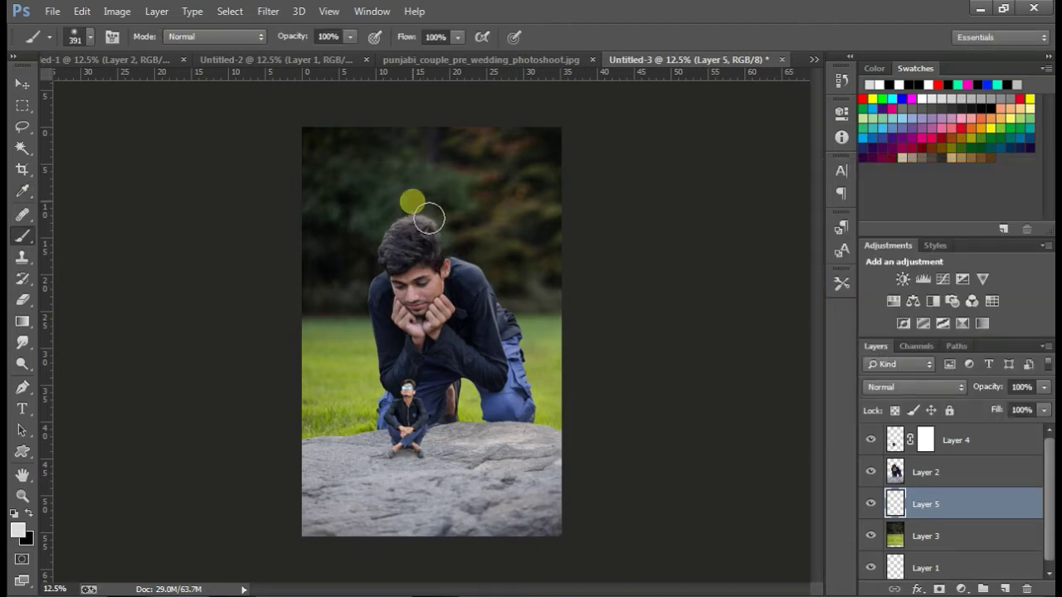
{"action": "left_click", "coordinate": [413, 199]}
Step: Enlarge the light spot into a wide glow behind the kneeling man
{"action": "key", "text": "ctrl+t"}
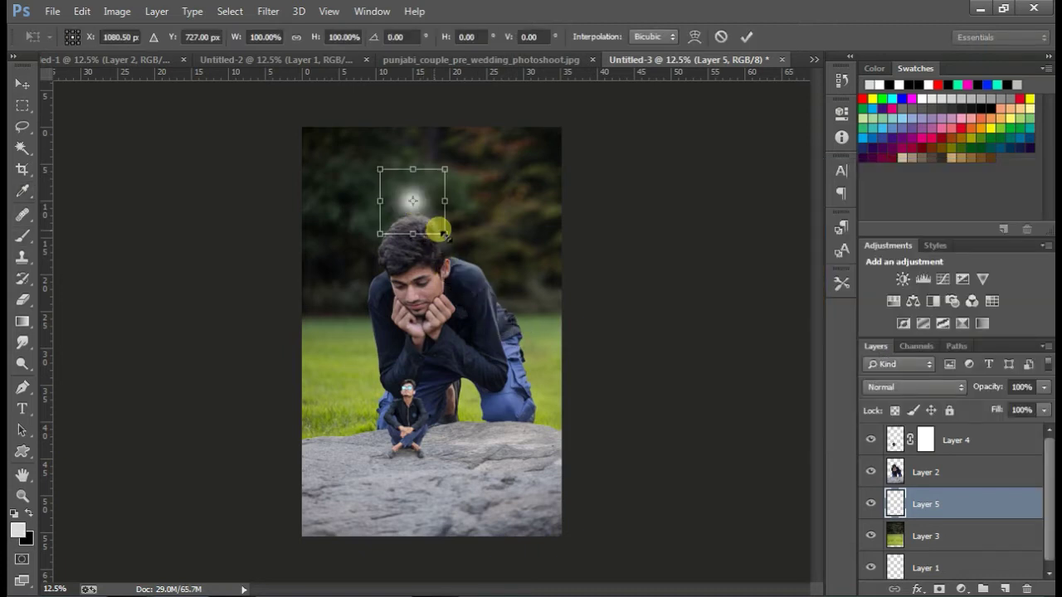
{"action": "left_click_drag", "start_coordinate": [448, 235], "coordinate": [688, 474]}
{"action": "left_click_drag", "start_coordinate": [640, 445], "coordinate": [494, 362]}
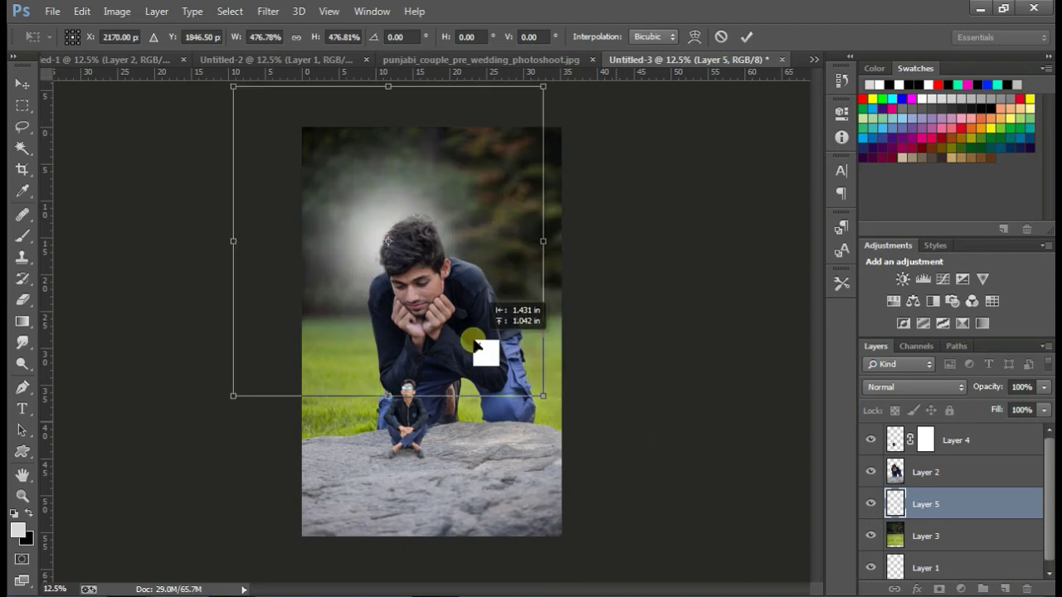
{"action": "left_click_drag", "start_coordinate": [543, 390], "coordinate": [702, 548]}
{"action": "mouse_move", "coordinate": [612, 465]}
{"action": "left_mouse_down"}
{"action": "mouse_move", "coordinate": [556, 452]}
{"action": "mouse_move", "coordinate": [569, 465]}
{"action": "left_mouse_up"}
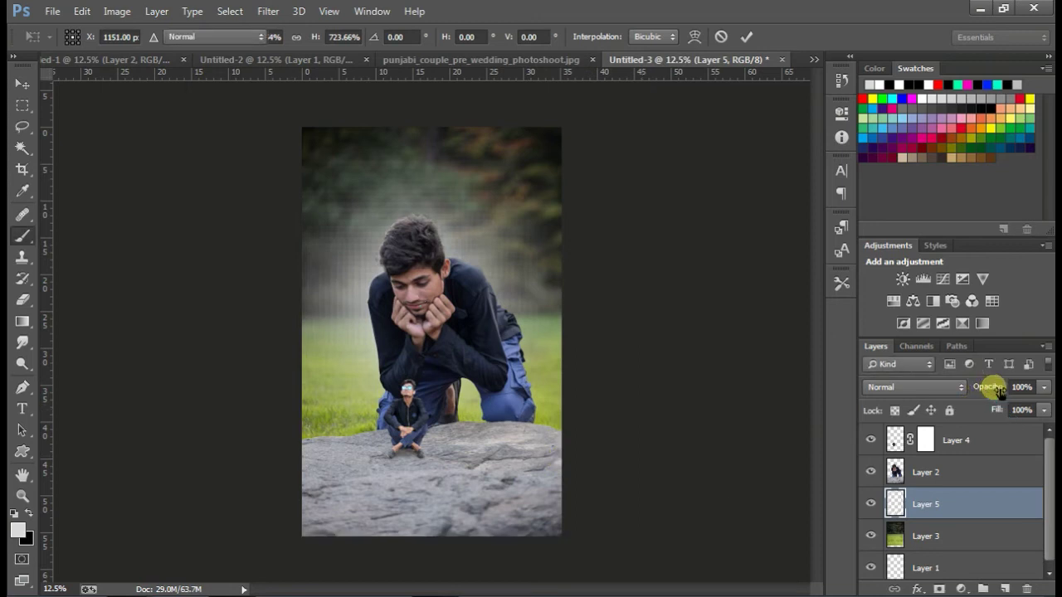
{"action": "left_click", "coordinate": [960, 390]}
Step: Fade the glow layer to 26% opacity and compare the image with and without it
{"action": "left_click_drag", "start_coordinate": [961, 390], "coordinate": [946, 390]}
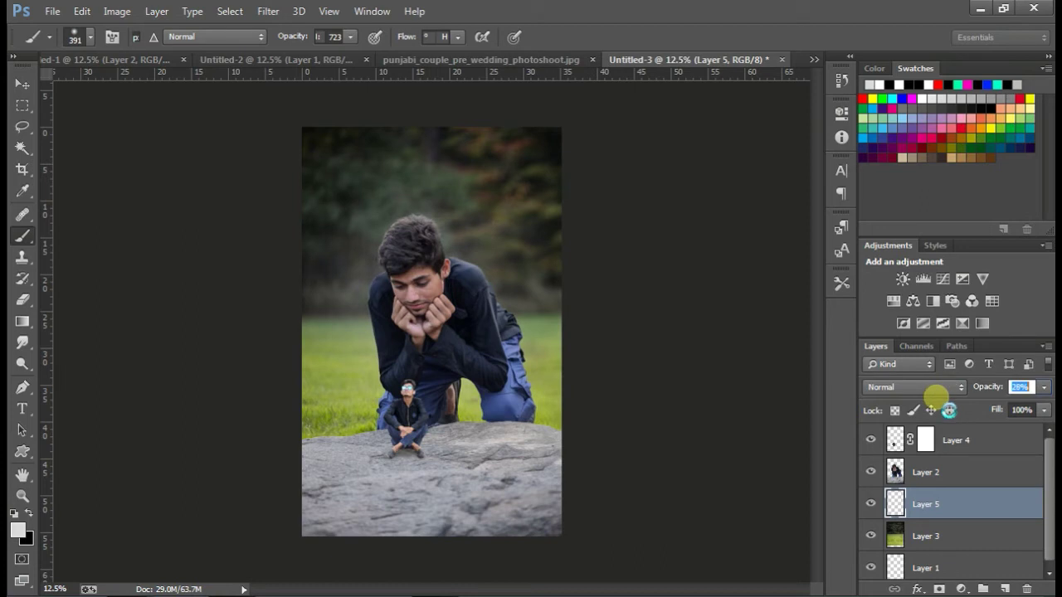
{"action": "left_click_drag", "start_coordinate": [934, 397], "coordinate": [931, 398]}
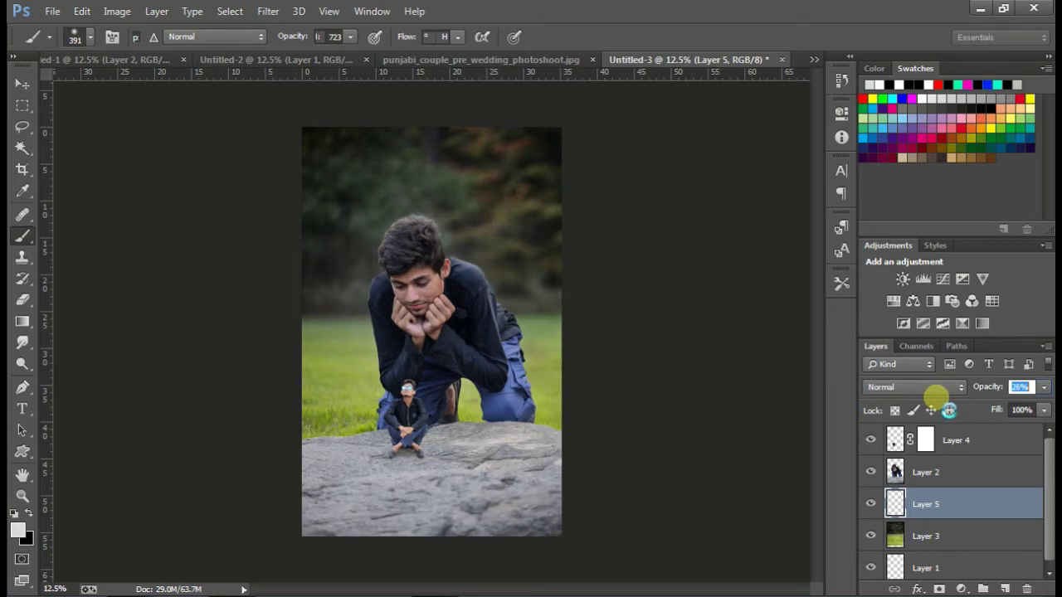
{"action": "left_click", "coordinate": [870, 503]}
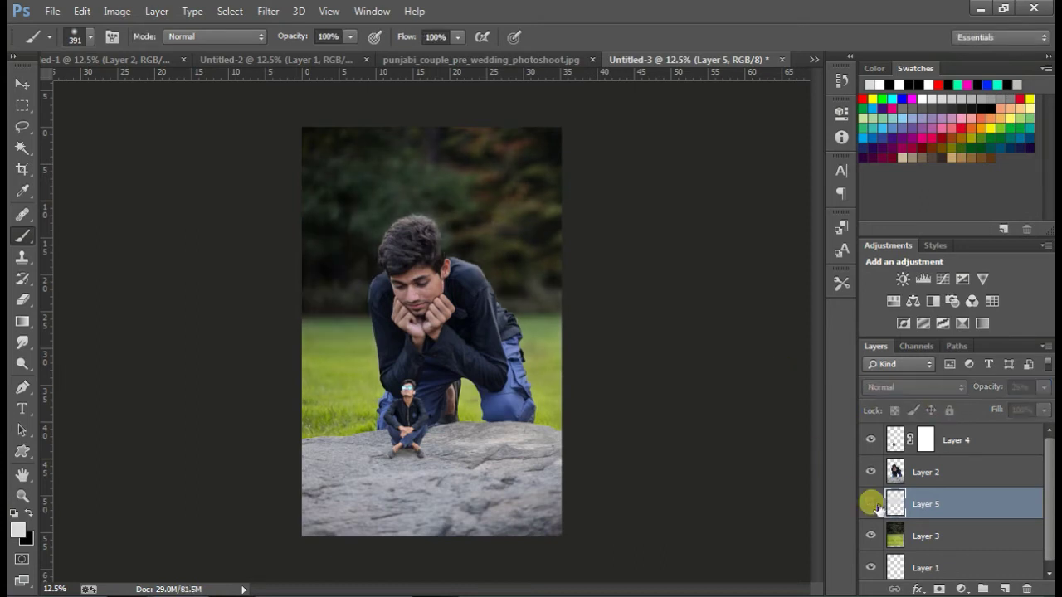
{"action": "left_click", "coordinate": [937, 477]}
Step: Permanently apply Layer 4's layer mask
{"action": "right_click", "coordinate": [962, 445]}
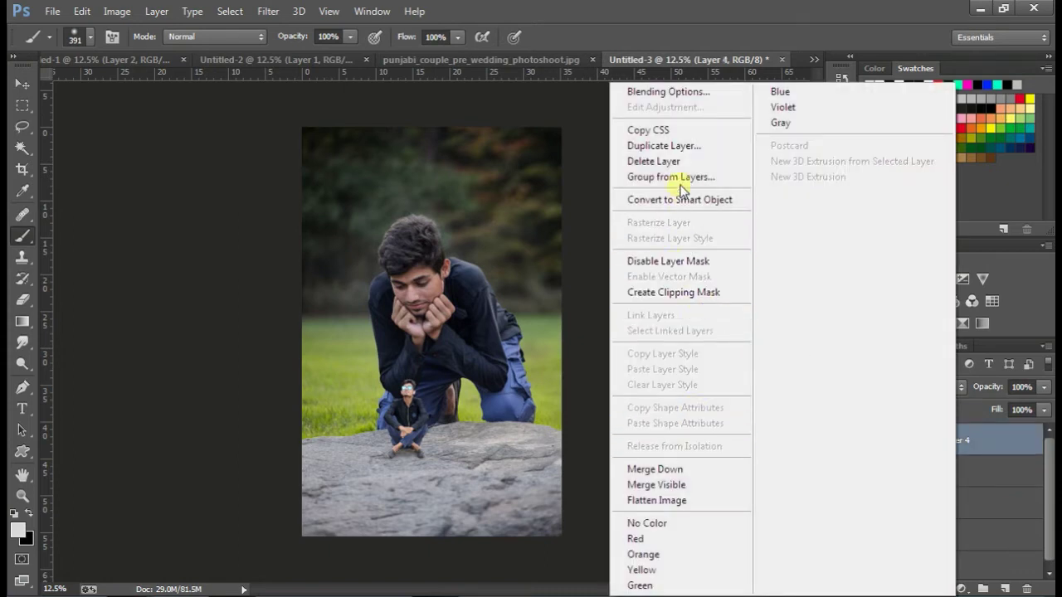
{"action": "left_click", "coordinate": [692, 293]}
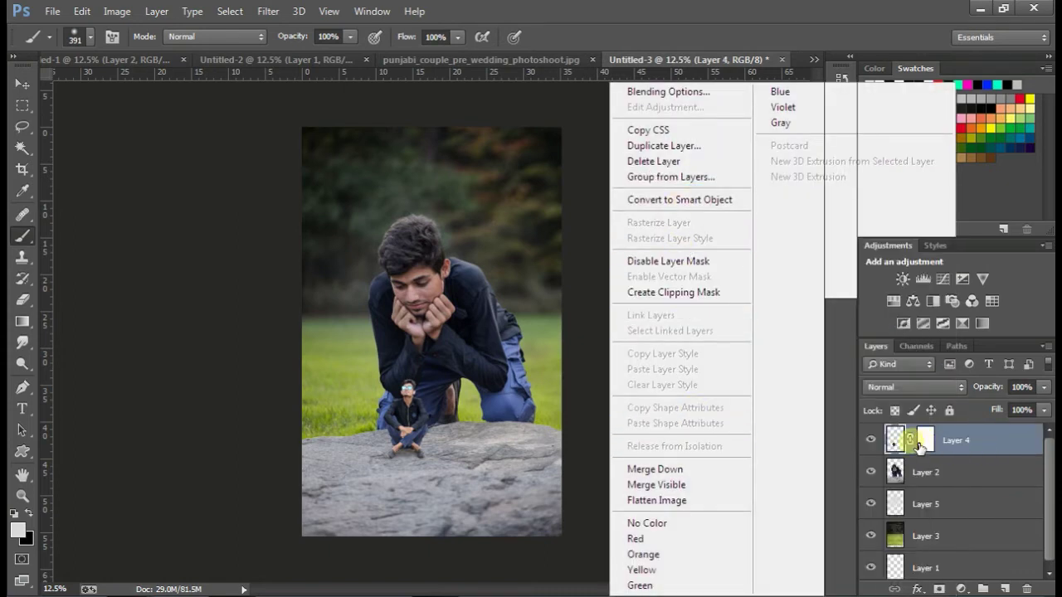
{"action": "right_click", "coordinate": [923, 444]}
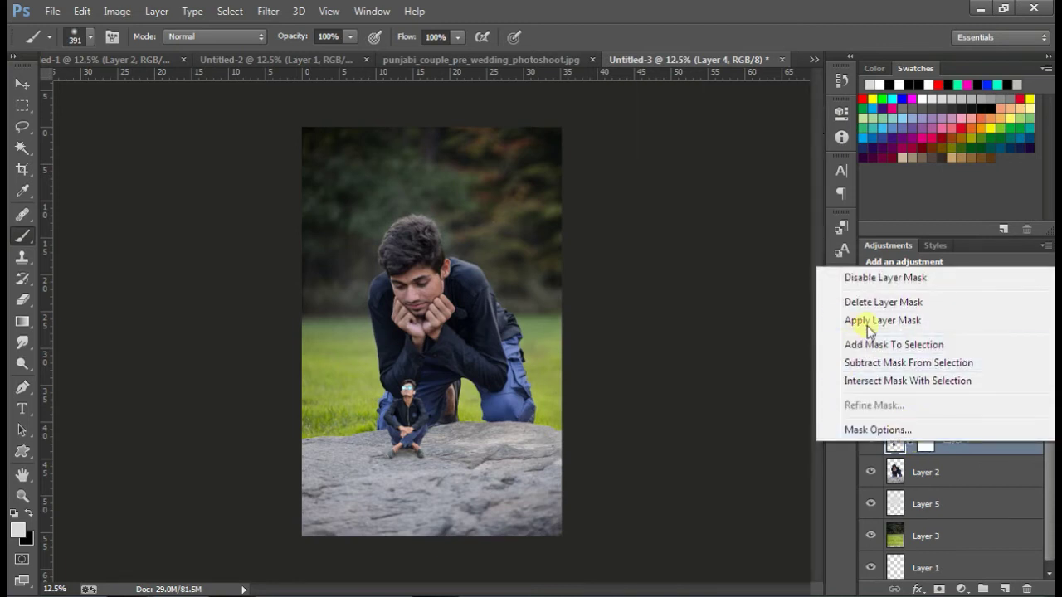
{"action": "left_click", "coordinate": [882, 320]}
Step: Select Layer 2 and zoom in close on the kneeling man's face
{"action": "left_click", "coordinate": [929, 485]}
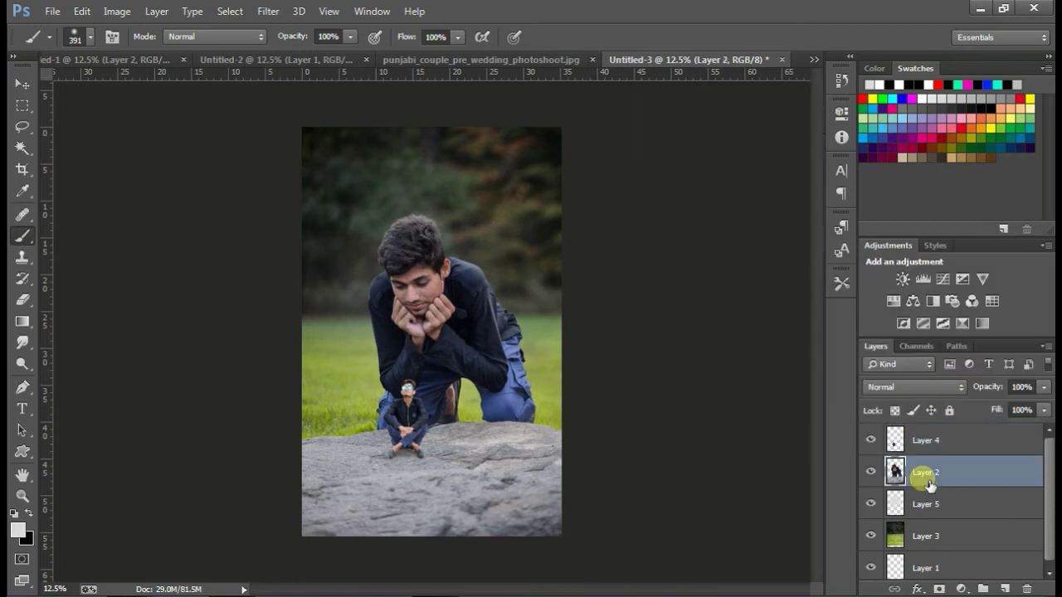
{"action": "key", "text": "ctrl+plus"}
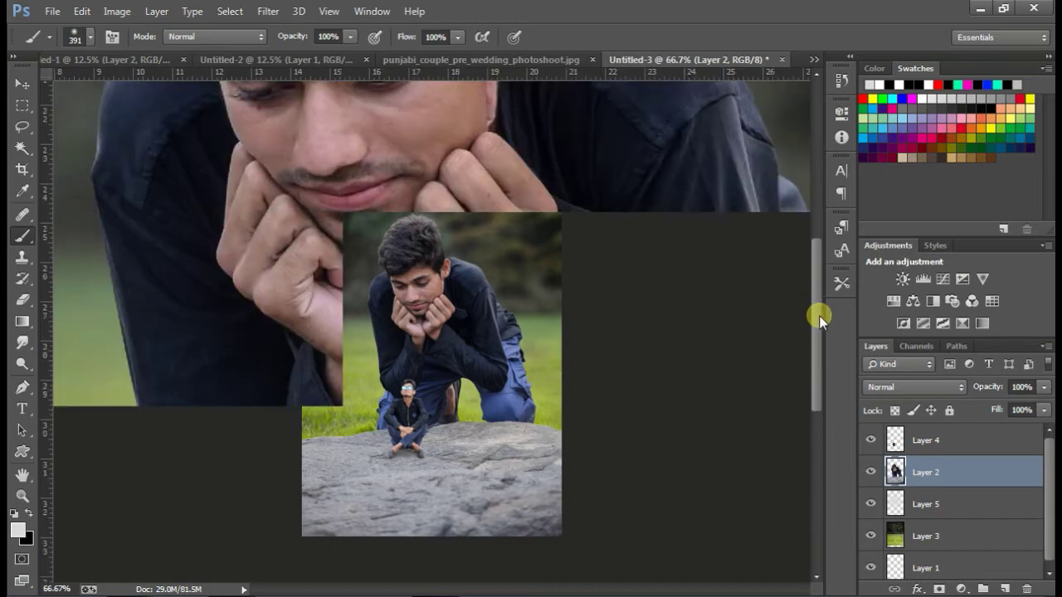
{"action": "key", "text": "ctrl+plus"}
{"action": "left_click_drag", "start_coordinate": [821, 326], "coordinate": [815, 285]}
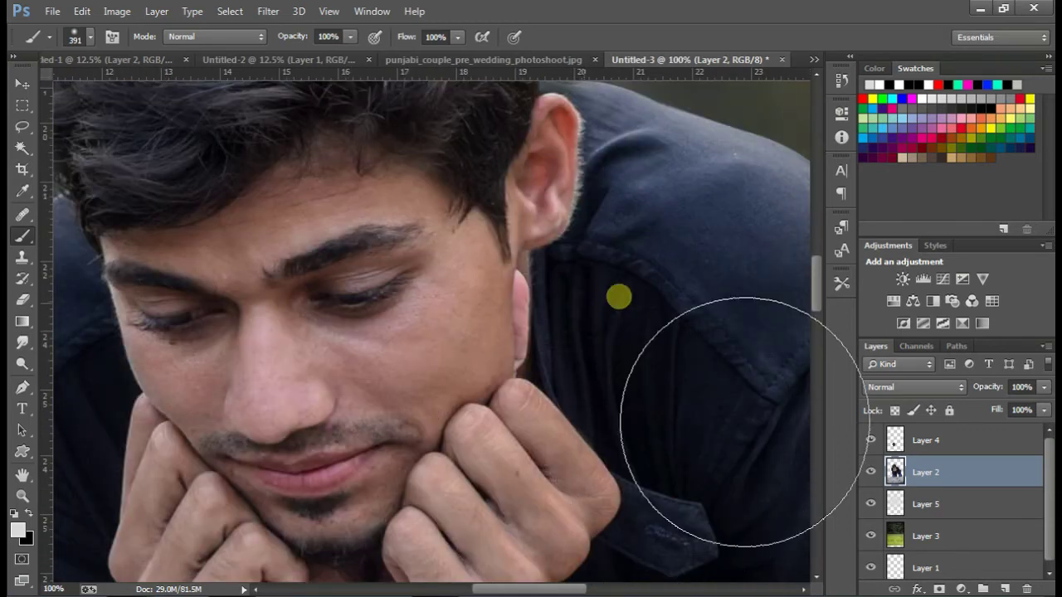
{"action": "left_click_drag", "start_coordinate": [616, 297], "coordinate": [618, 297]}
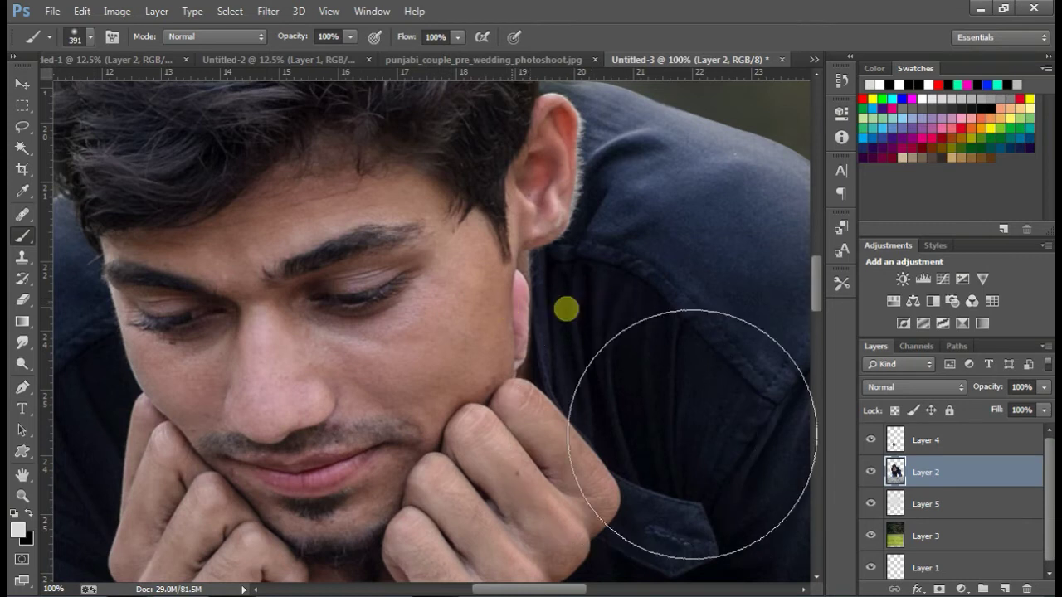
Step: Smudge at 18% strength and brush size 50 over the fingers and nose-to-eyebrow, then zoom out
{"action": "left_click", "coordinate": [22, 342]}
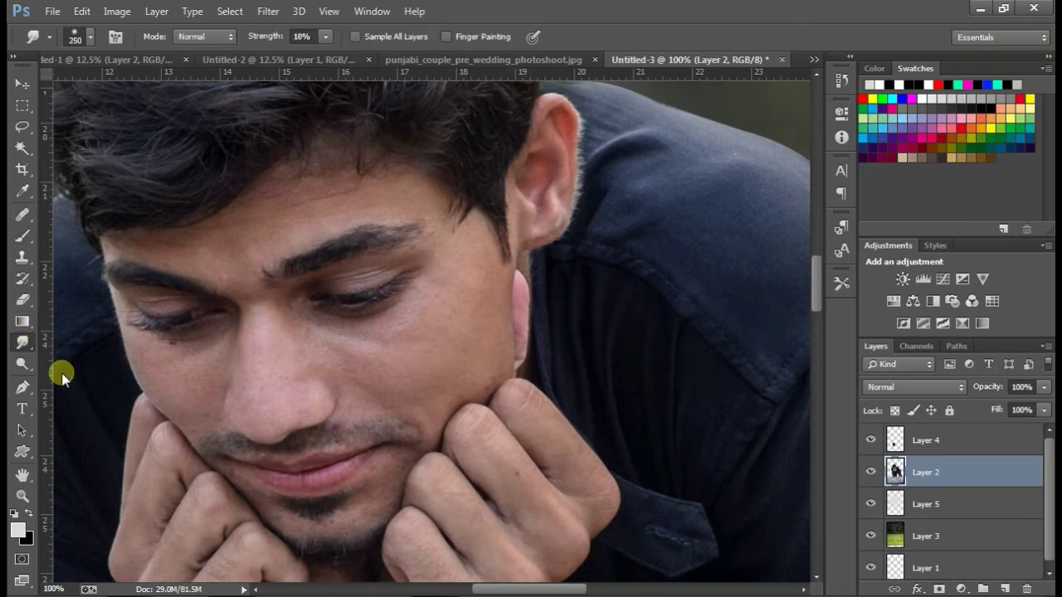
{"action": "key", "text": "bracketleft"}
{"action": "key", "text": "bracketleft"}
{"action": "key", "text": "bracketleft"}
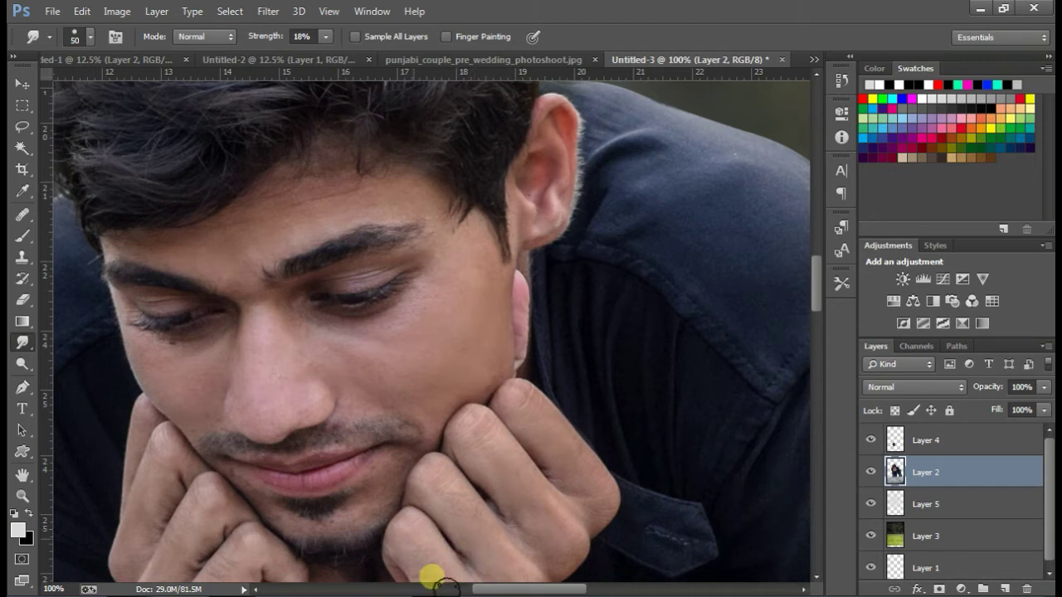
{"action": "mouse_move", "coordinate": [176, 560]}
{"action": "left_mouse_down"}
{"action": "mouse_move", "coordinate": [150, 470]}
{"action": "mouse_move", "coordinate": [276, 340]}
{"action": "left_mouse_up"}
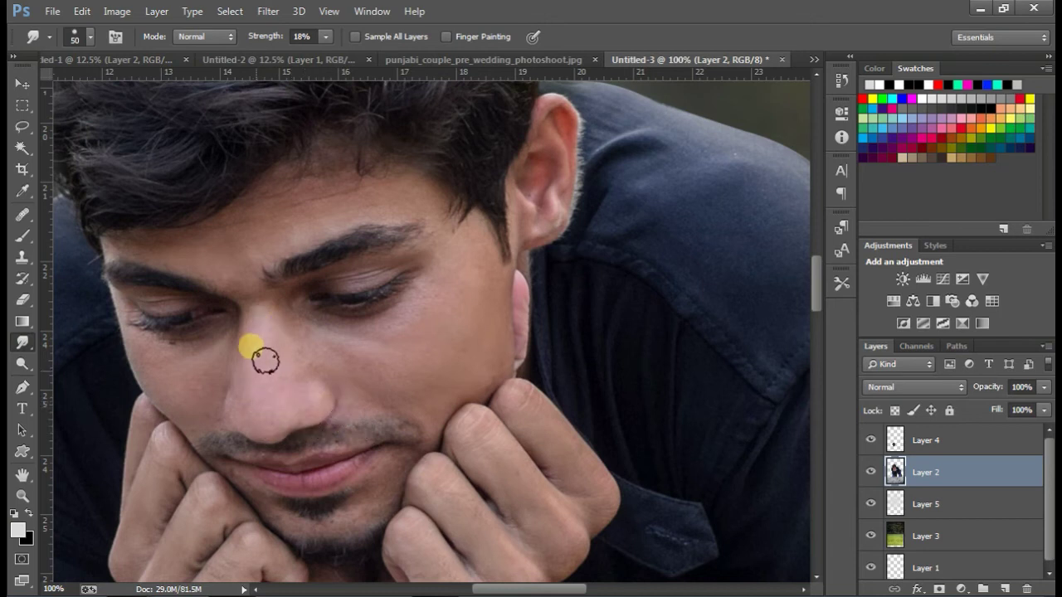
{"action": "mouse_move", "coordinate": [275, 340]}
{"action": "left_mouse_down"}
{"action": "mouse_move", "coordinate": [372, 240]}
{"action": "mouse_move", "coordinate": [481, 389]}
{"action": "left_mouse_up"}
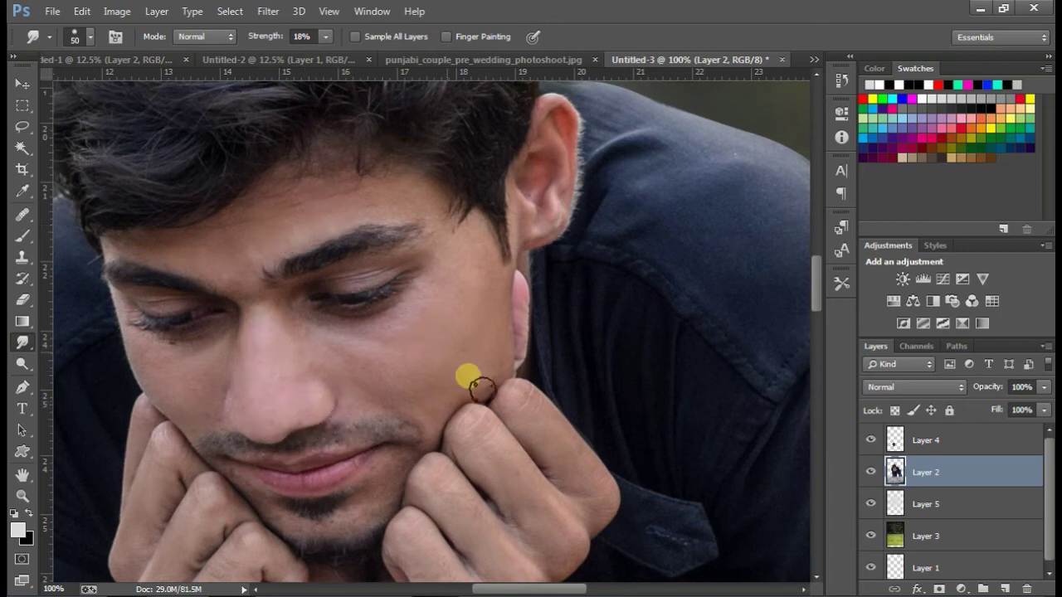
{"action": "key", "text": "ctrl+minus"}
{"action": "key", "text": "ctrl+minus"}
{"action": "key", "text": "ctrl+minus"}
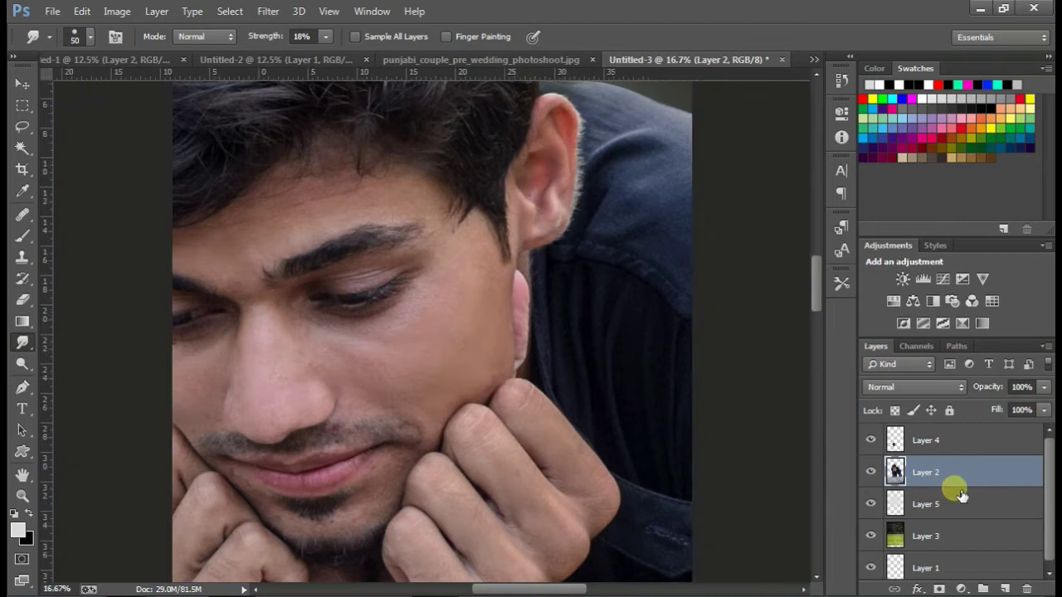
{"action": "key", "text": "ctrl+minus"}
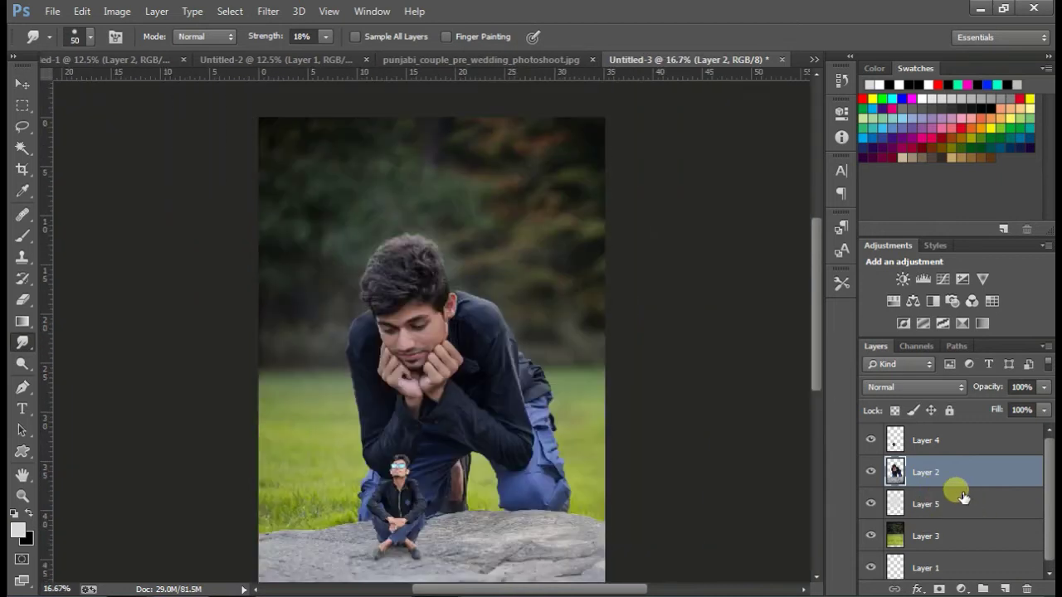
Step: Add a Levels adjustment set to 6 / 1.19 / 248, clipped to the kneeling man's Layer 2
{"action": "key", "text": "ctrl+minus"}
{"action": "left_click", "coordinate": [962, 587]}
{"action": "left_click", "coordinate": [933, 307]}
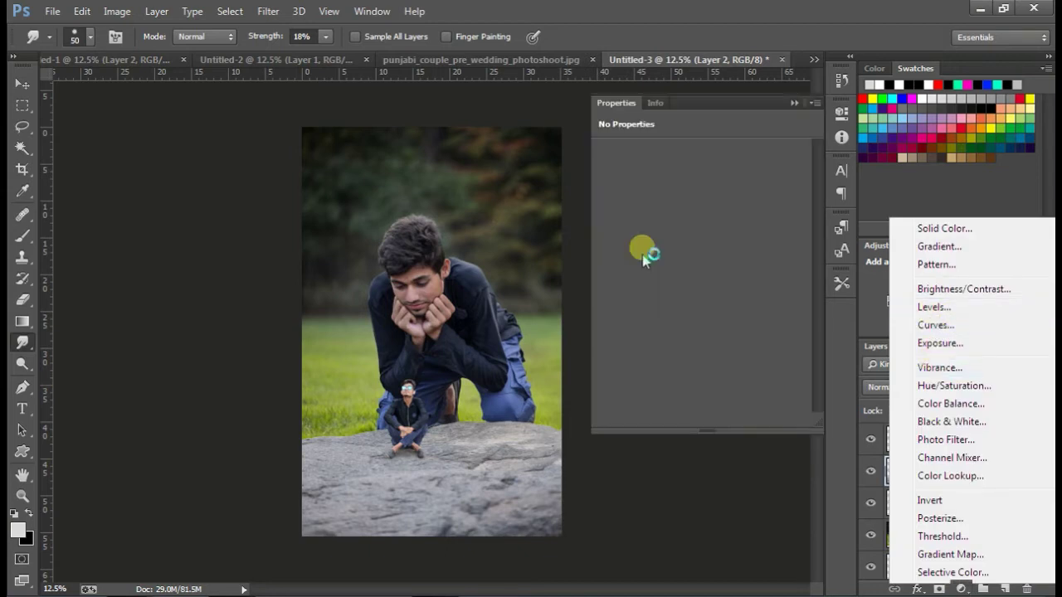
{"action": "left_click_drag", "start_coordinate": [710, 272], "coordinate": [699, 274]}
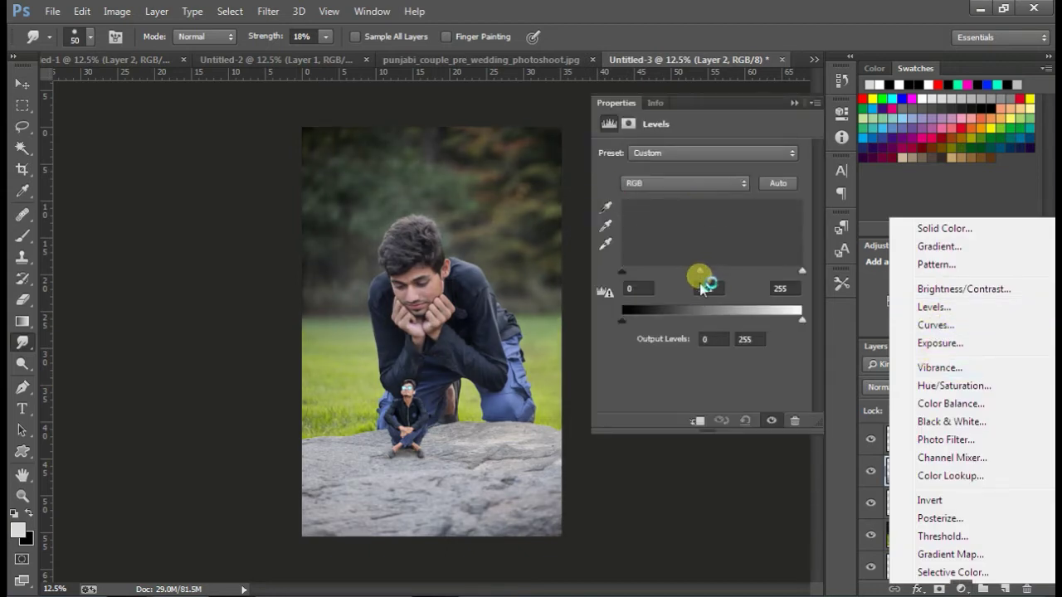
{"action": "mouse_move", "coordinate": [628, 268]}
{"action": "left_mouse_down"}
{"action": "mouse_move", "coordinate": [637, 272]}
{"action": "mouse_move", "coordinate": [626, 280]}
{"action": "left_mouse_up"}
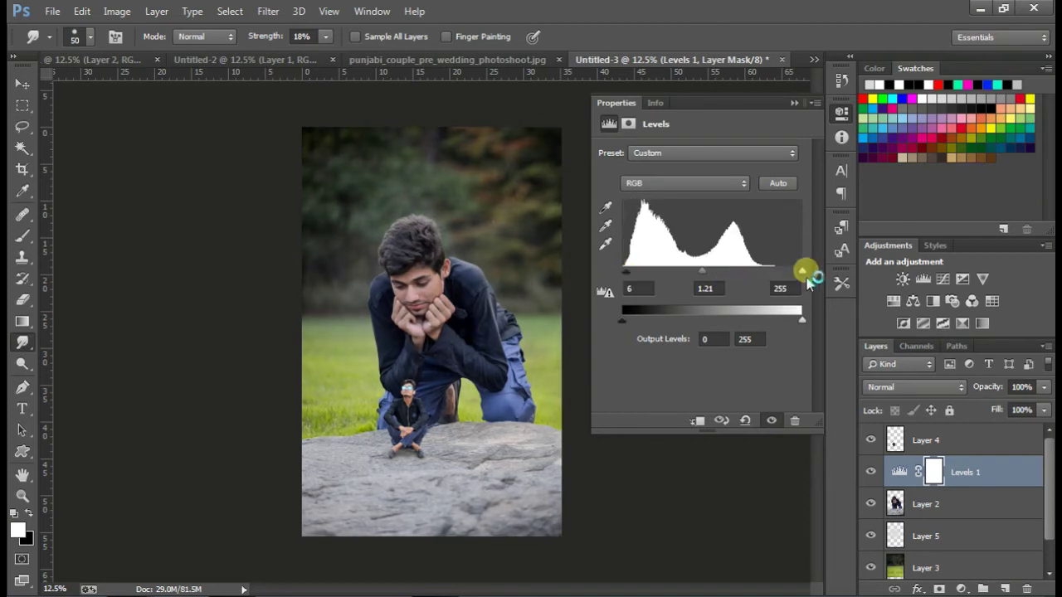
{"action": "left_click_drag", "start_coordinate": [798, 280], "coordinate": [796, 280]}
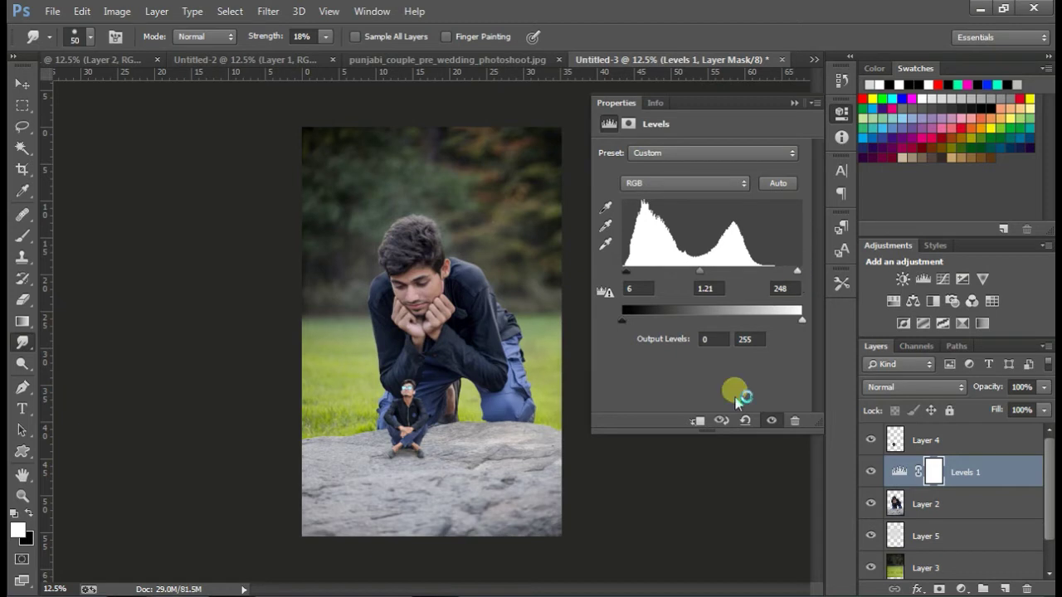
{"action": "left_click", "coordinate": [701, 421]}
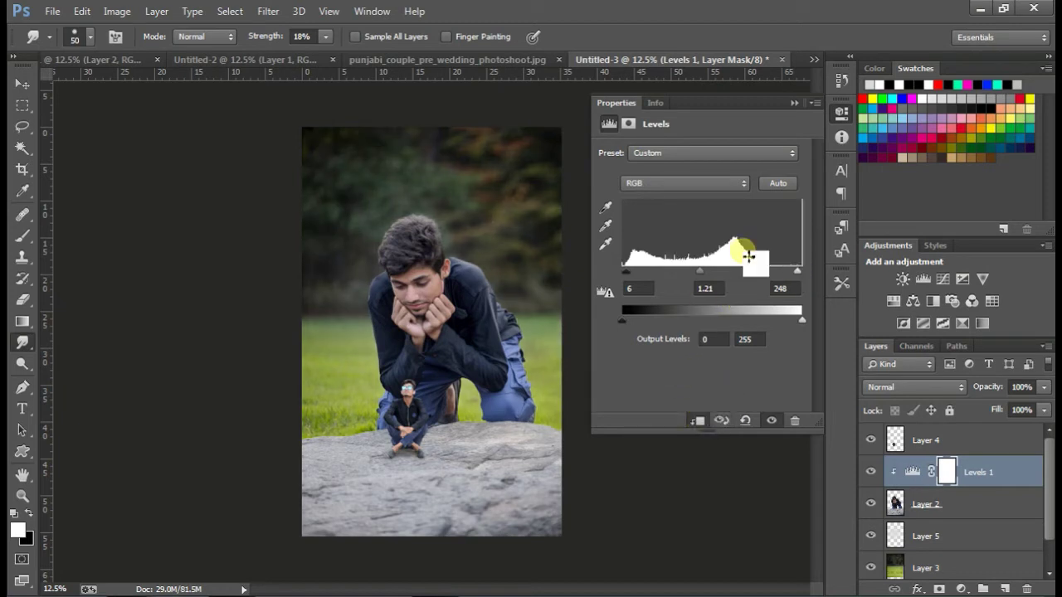
{"action": "left_click_drag", "start_coordinate": [701, 276], "coordinate": [707, 277]}
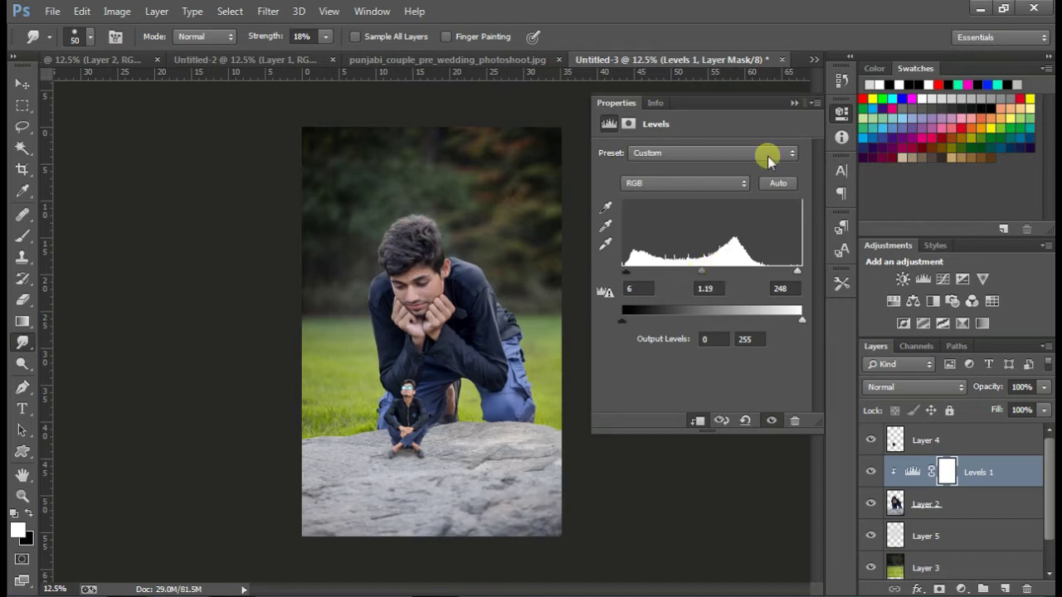
{"action": "left_click", "coordinate": [794, 102]}
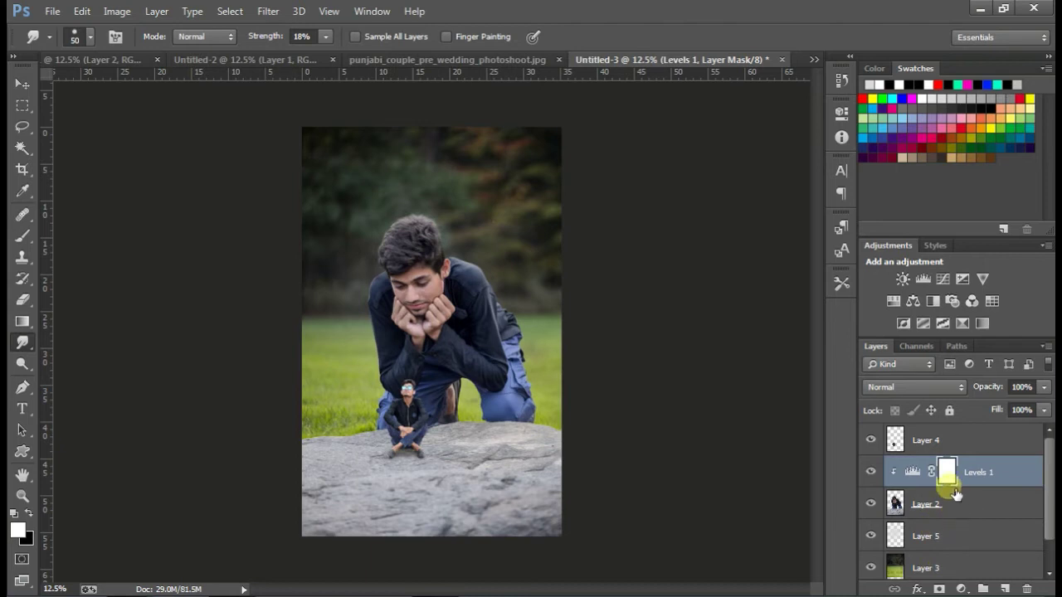
Step: Add a second Levels adjustment above background Layer 3 with midtones at 1.12
{"action": "left_click", "coordinate": [952, 513]}
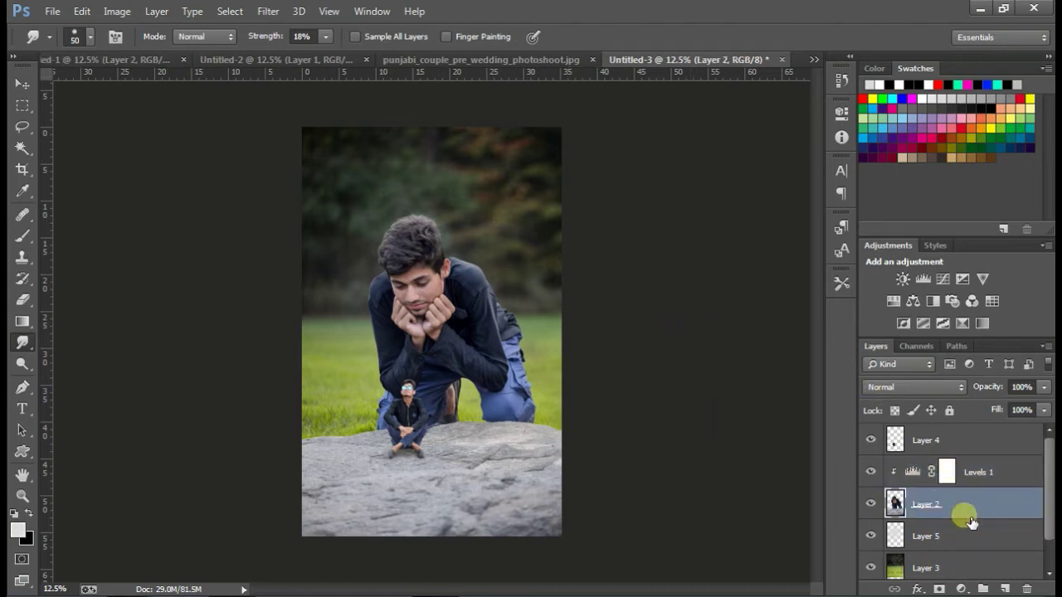
{"action": "key", "text": "ctrl+minus"}
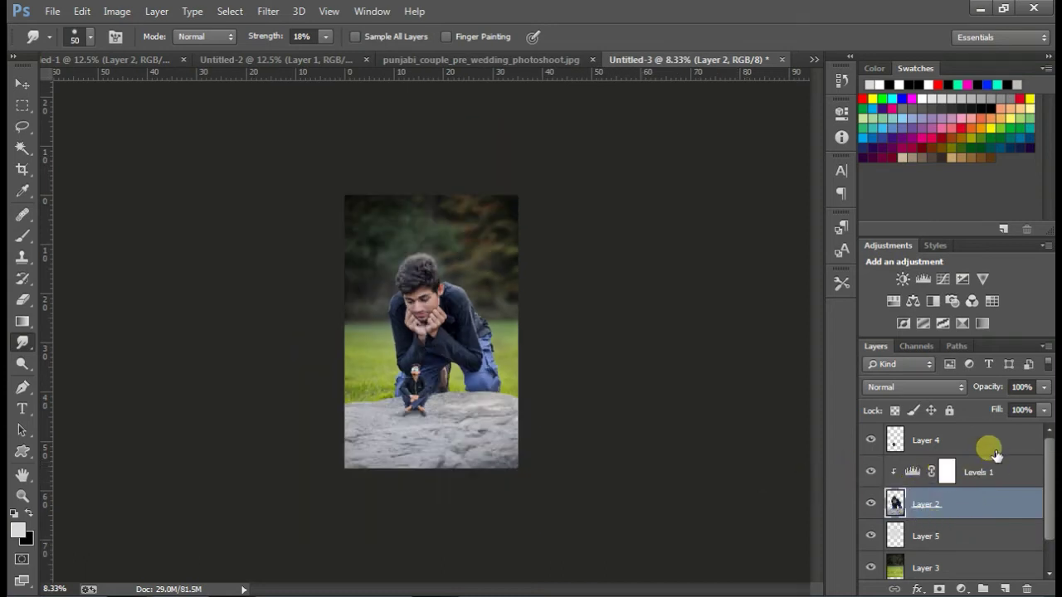
{"action": "left_click", "coordinate": [986, 440]}
{"action": "scroll", "coordinate": [1050, 481], "scroll_direction": "down", "scroll_amount": 1}
{"action": "left_click", "coordinate": [967, 536]}
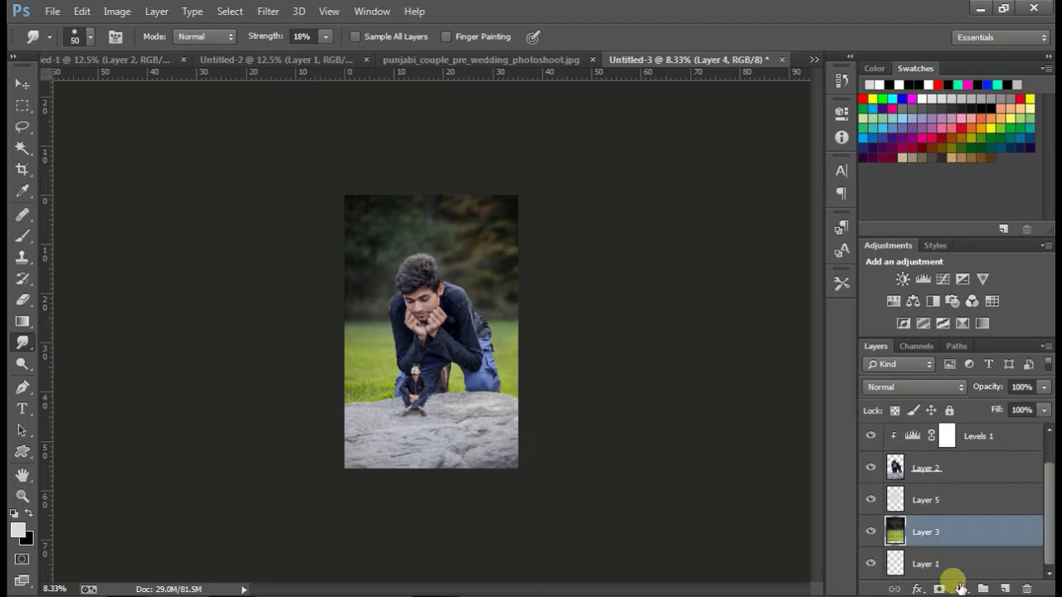
{"action": "left_click", "coordinate": [961, 589]}
{"action": "left_click", "coordinate": [930, 312]}
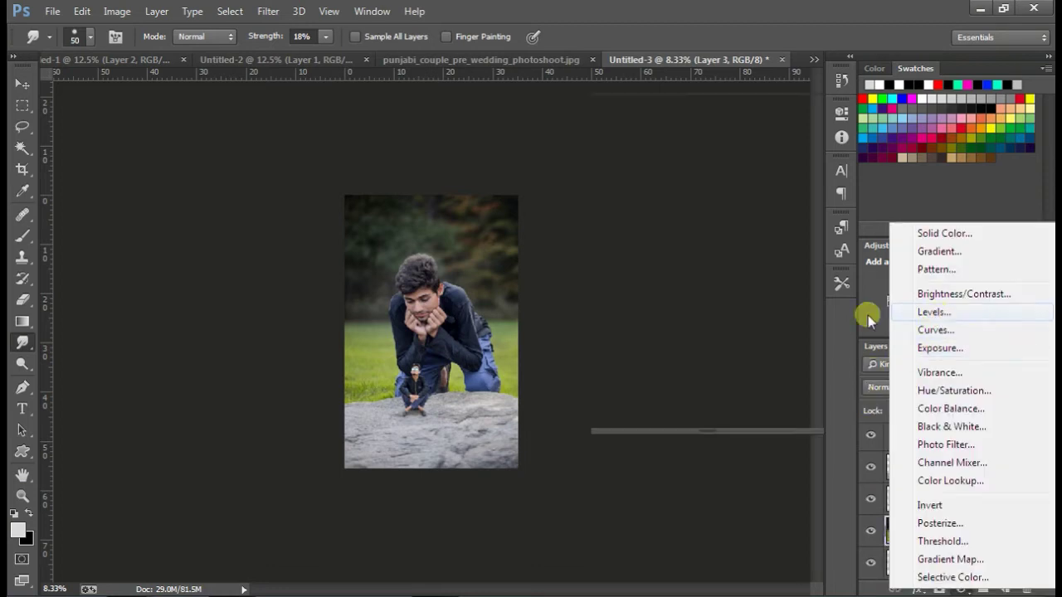
{"action": "left_click_drag", "start_coordinate": [711, 271], "coordinate": [704, 272]}
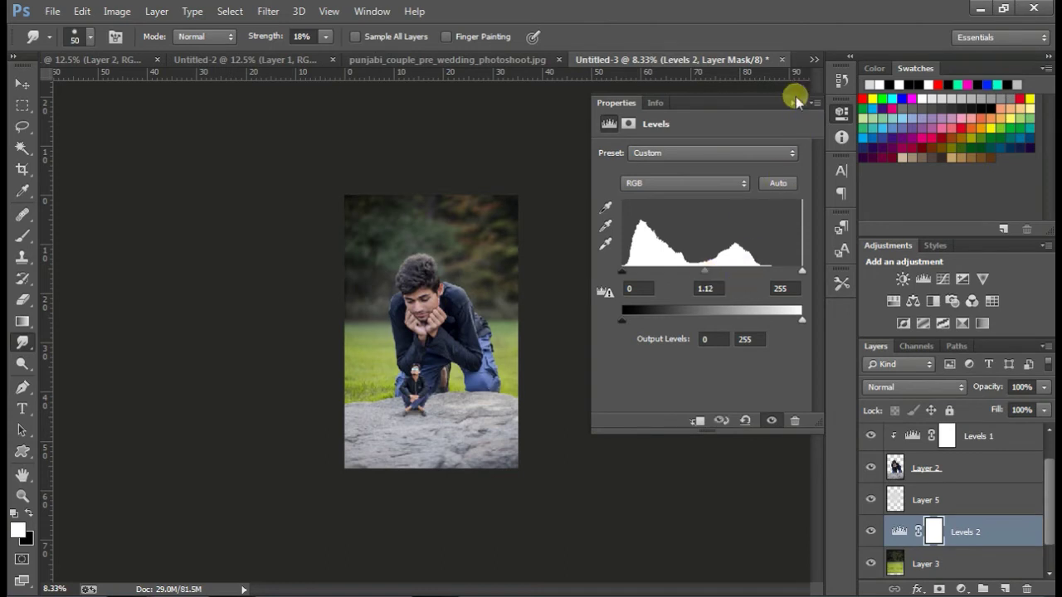
{"action": "left_click", "coordinate": [817, 48]}
{"action": "left_click_drag", "start_coordinate": [1042, 474], "coordinate": [1049, 436]}
{"action": "left_click", "coordinate": [987, 440]}
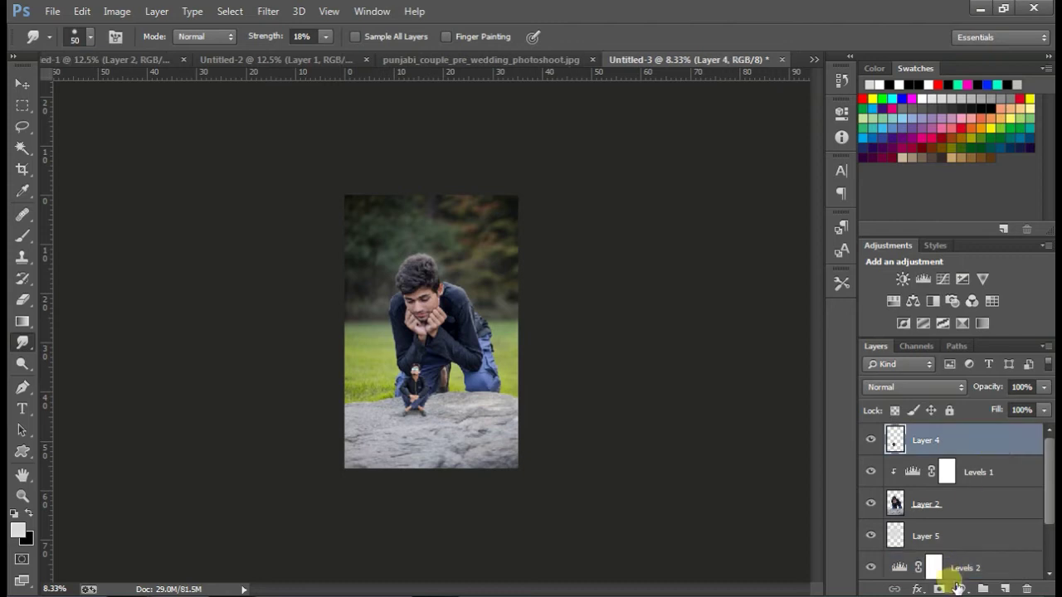
{"action": "left_click", "coordinate": [946, 506]}
Step: Run the Portraiture skin-smoothing filter with Default preset settings on the kneeling man's Layer 2
{"action": "left_click", "coordinate": [268, 11]}
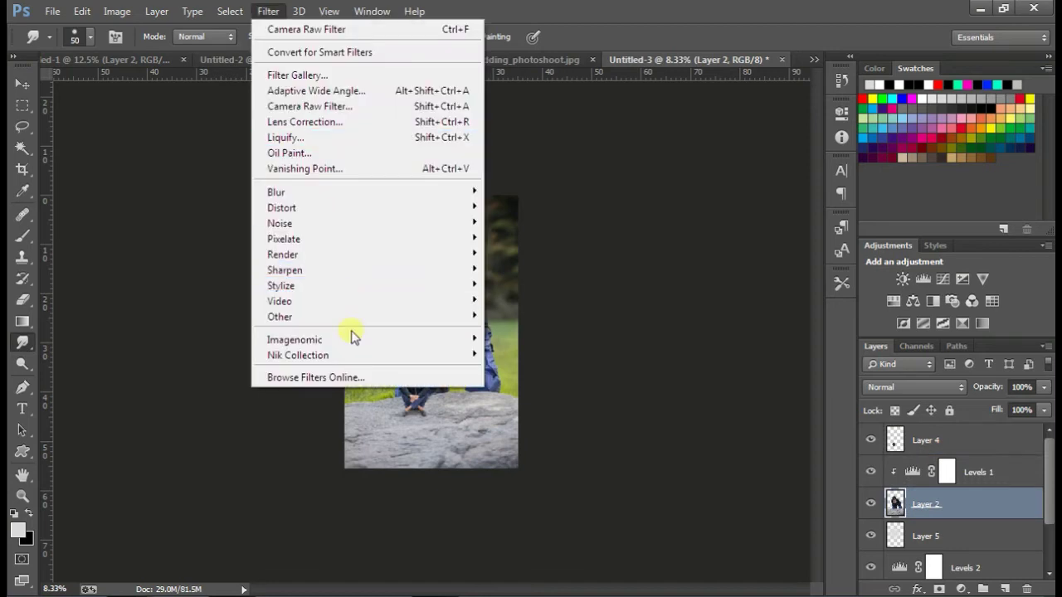
{"action": "mouse_move", "coordinate": [295, 340]}
{"action": "left_click", "coordinate": [502, 338]}
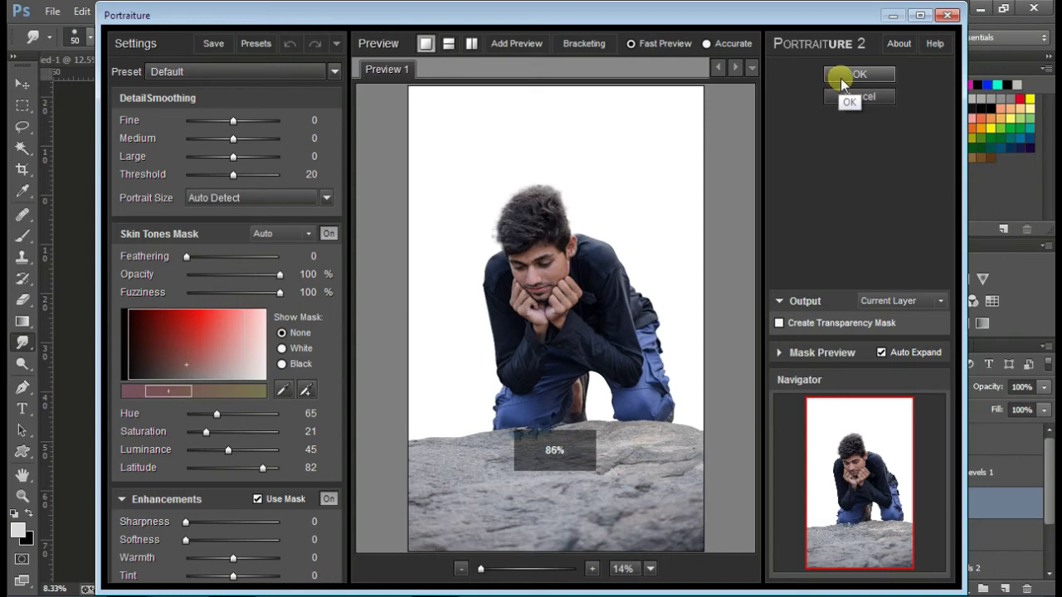
{"action": "left_click", "coordinate": [840, 78]}
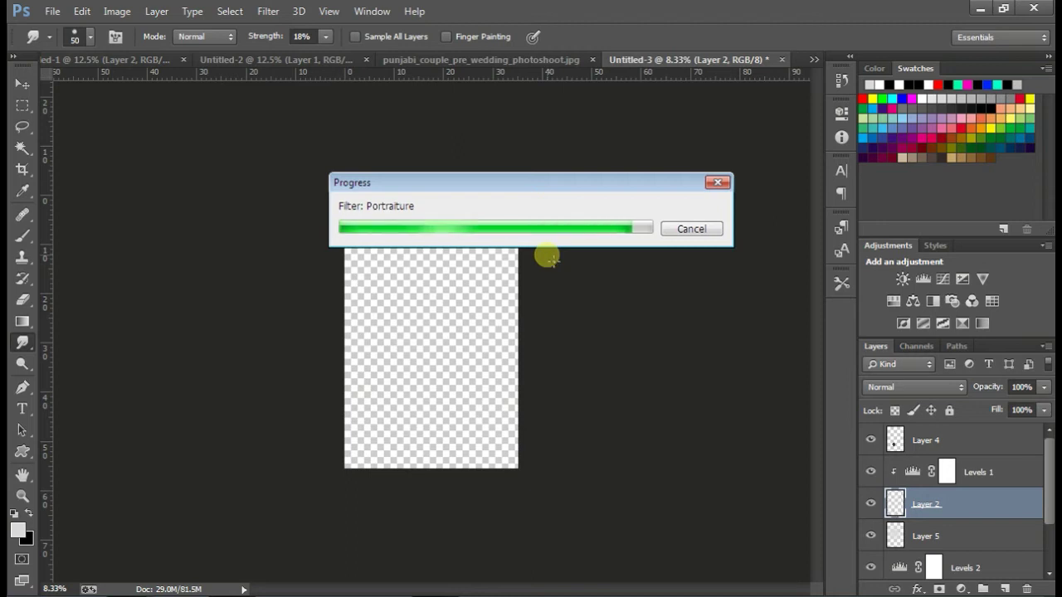
{"action": "left_click_drag", "start_coordinate": [551, 259], "coordinate": [536, 260]}
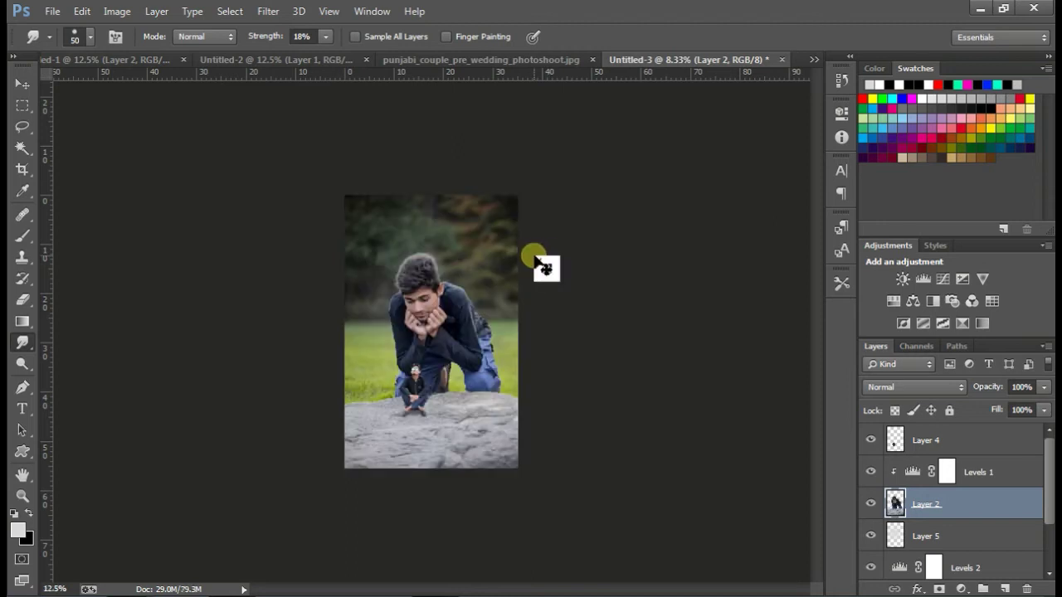
{"action": "key", "text": "ctrl+plus"}
{"action": "key", "text": "ctrl+plus"}
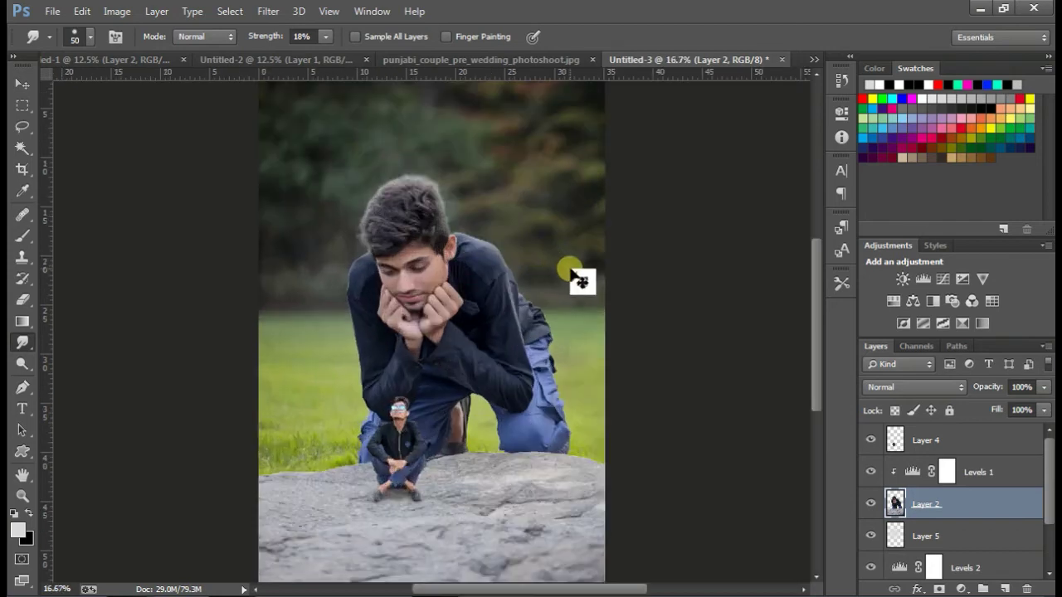
Step: Duplicate the giant man's layer as Layer 2 copy
{"action": "left_click_drag", "start_coordinate": [572, 274], "coordinate": [960, 534]}
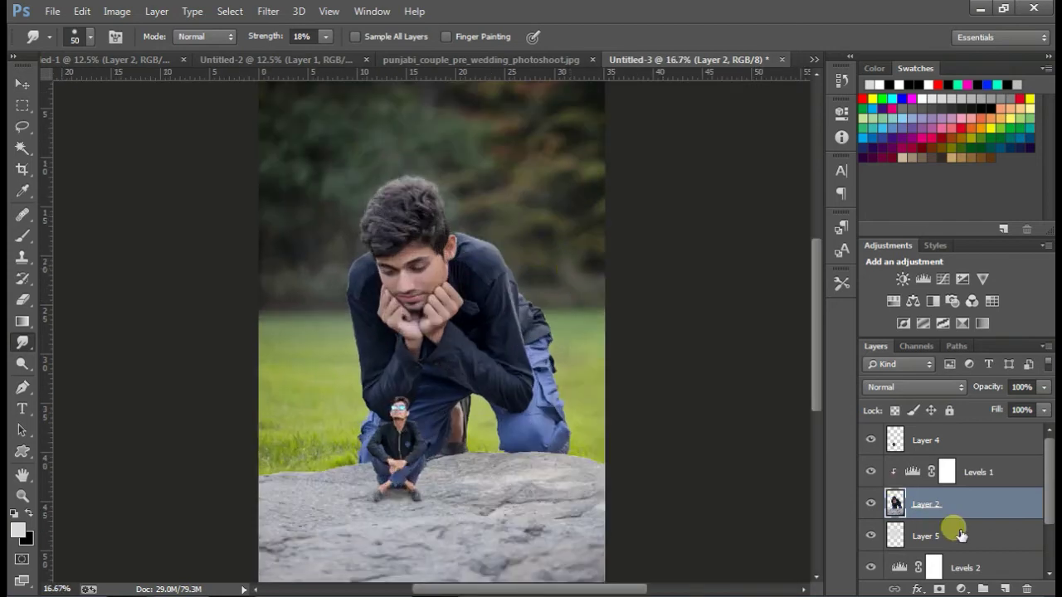
{"action": "right_click", "coordinate": [950, 506]}
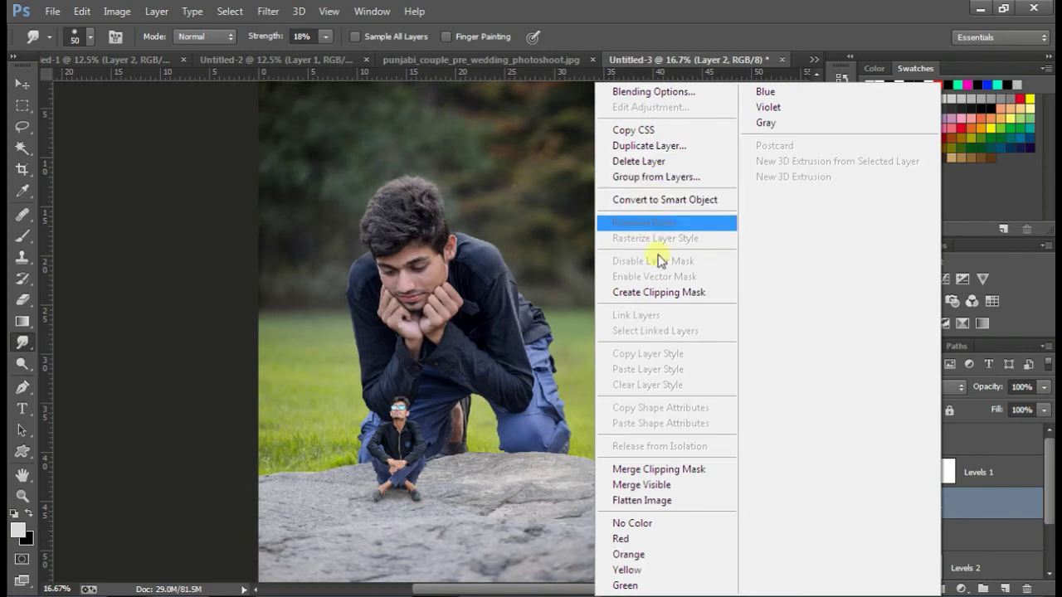
{"action": "left_click", "coordinate": [655, 145]}
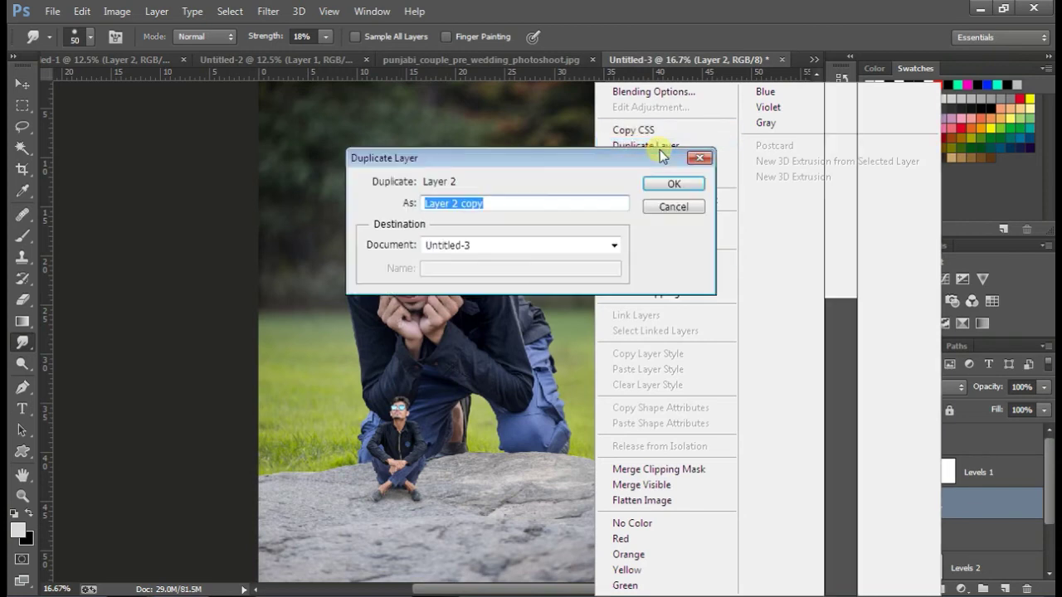
{"action": "left_click", "coordinate": [660, 188]}
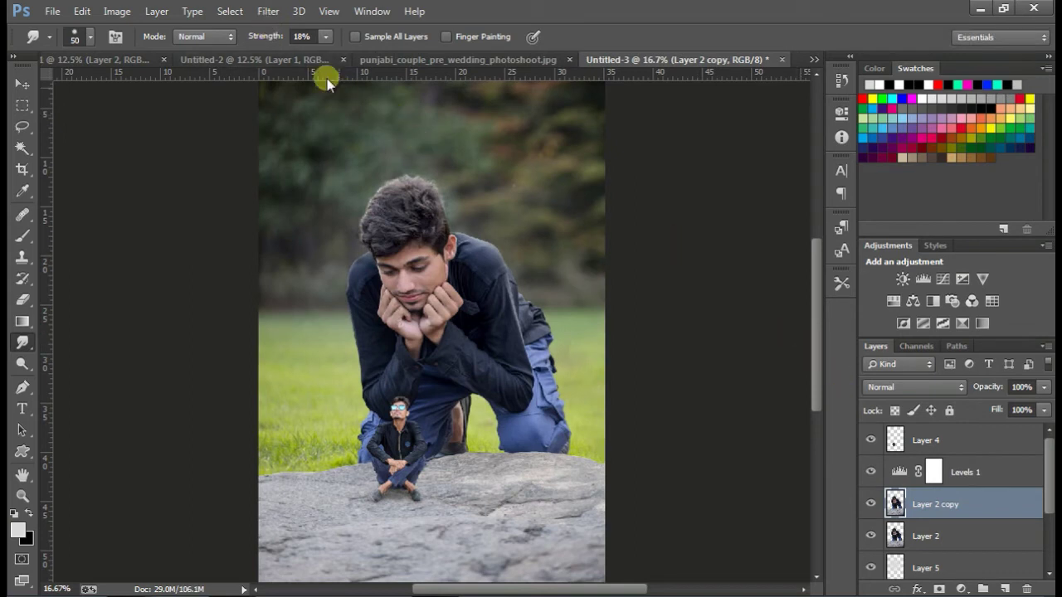
Step: Add a white layer mask to the smoothed Layer 2 copy and open its properties
{"action": "left_click", "coordinate": [267, 12]}
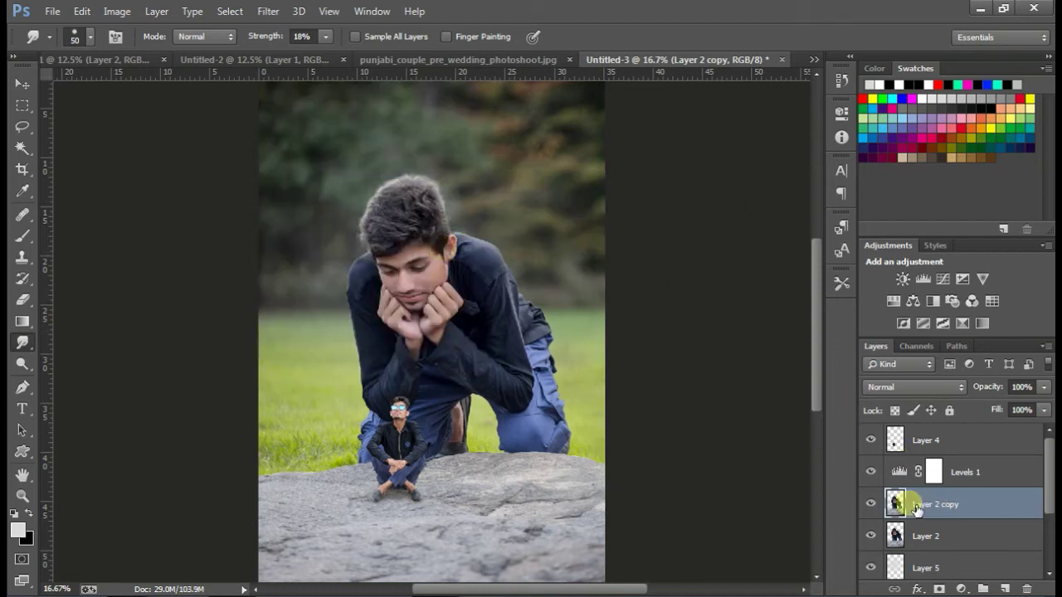
{"action": "left_click", "coordinate": [939, 588]}
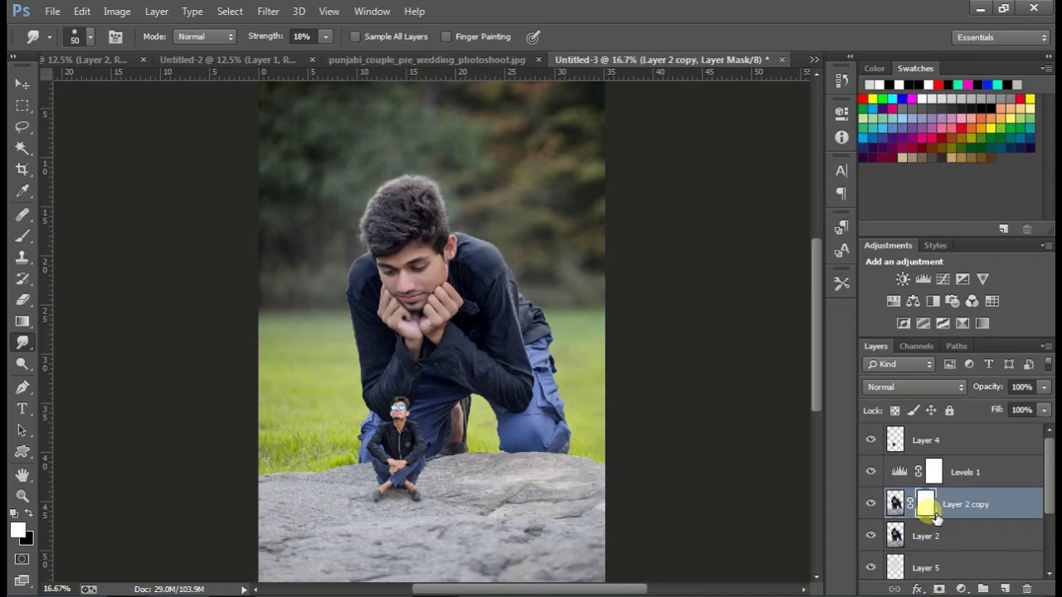
{"action": "double_click", "coordinate": [935, 514]}
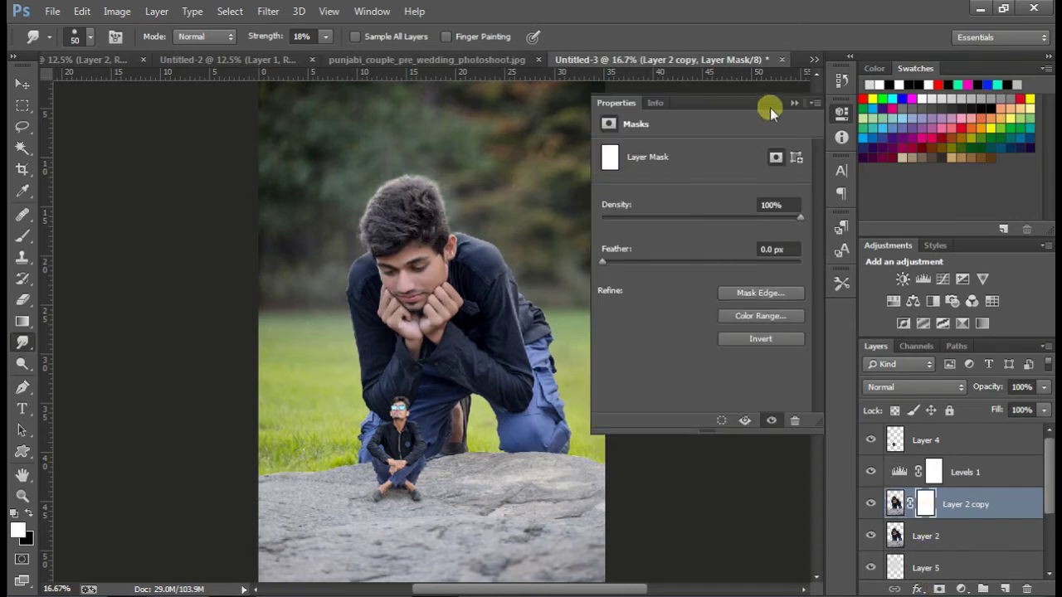
Step: With an 80 px brush, paint the Layer 2 copy mask over the forehead, cheek and hand
{"action": "left_click", "coordinate": [790, 100]}
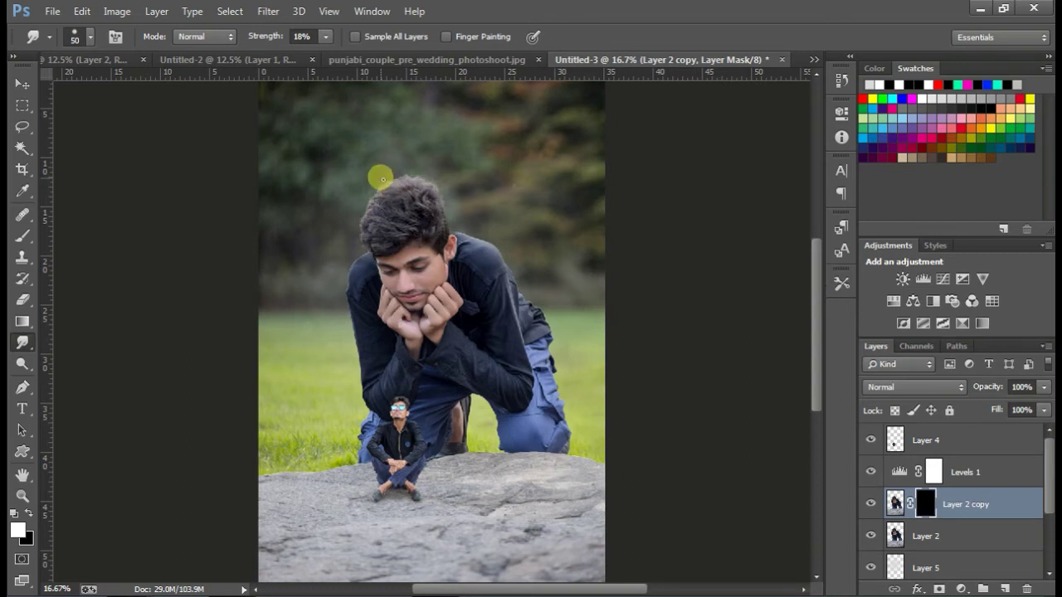
{"action": "key", "text": "ctrl+plus"}
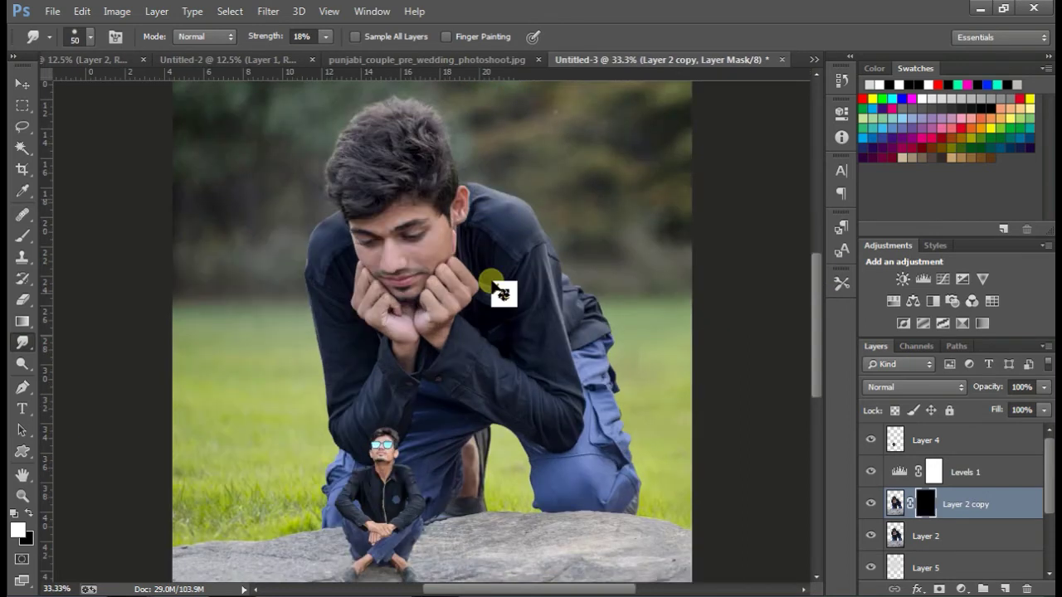
{"action": "key", "text": "ctrl+plus"}
{"action": "key", "text": "ctrl+plus"}
{"action": "left_click", "coordinate": [23, 236]}
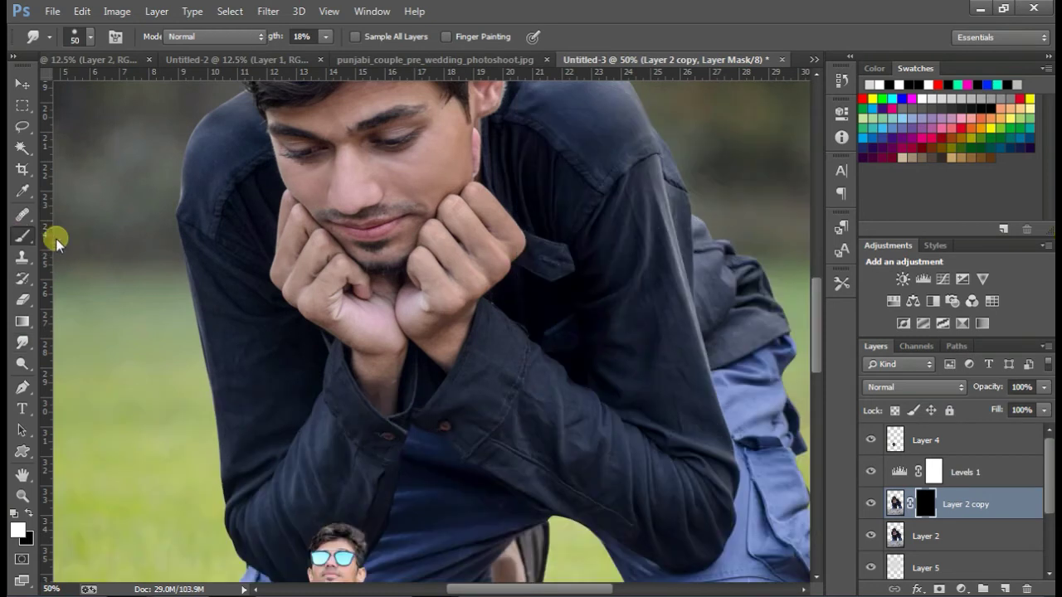
{"action": "key", "text": "bracketleft"}
{"action": "key", "text": "bracketleft"}
{"action": "key", "text": "bracketleft"}
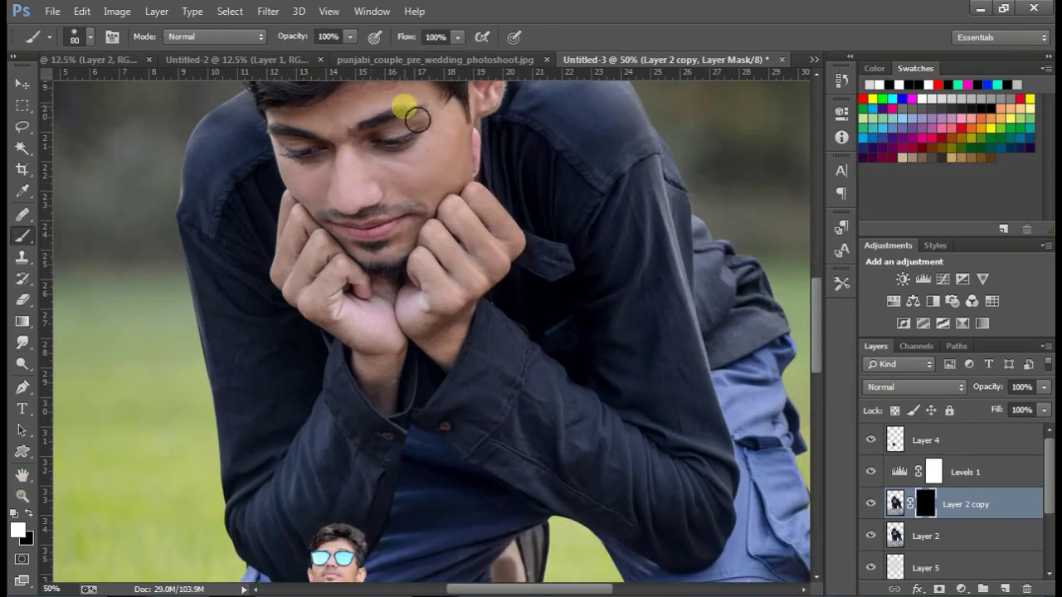
{"action": "left_click_drag", "start_coordinate": [417, 119], "coordinate": [439, 125]}
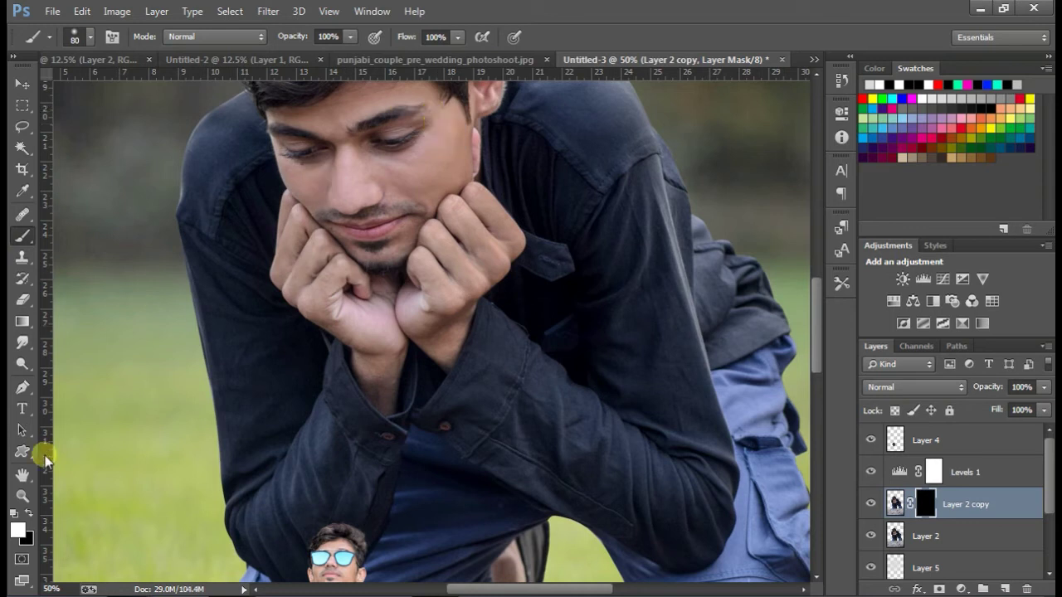
{"action": "left_click", "coordinate": [31, 517]}
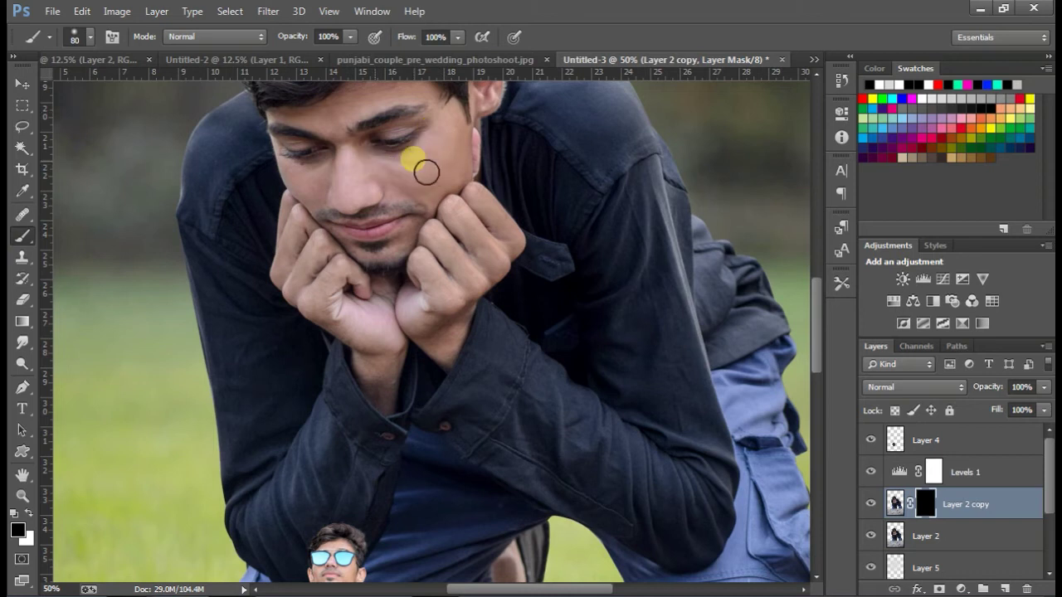
{"action": "left_click_drag", "start_coordinate": [446, 165], "coordinate": [467, 189]}
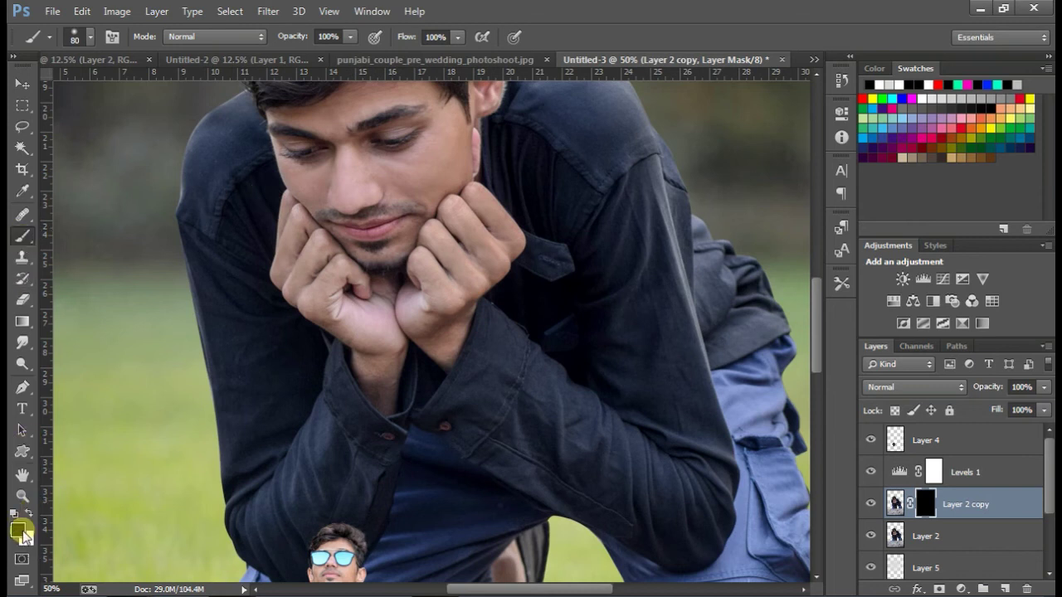
{"action": "key", "text": "d"}
{"action": "left_click", "coordinate": [29, 513]}
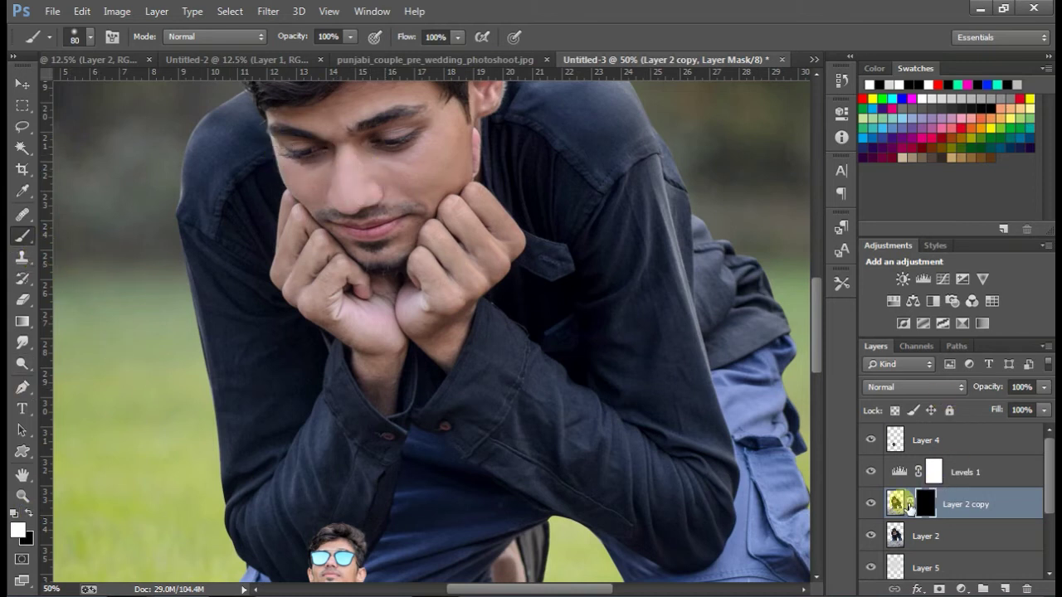
{"action": "left_click", "coordinate": [870, 504]}
{"action": "left_click", "coordinate": [871, 504]}
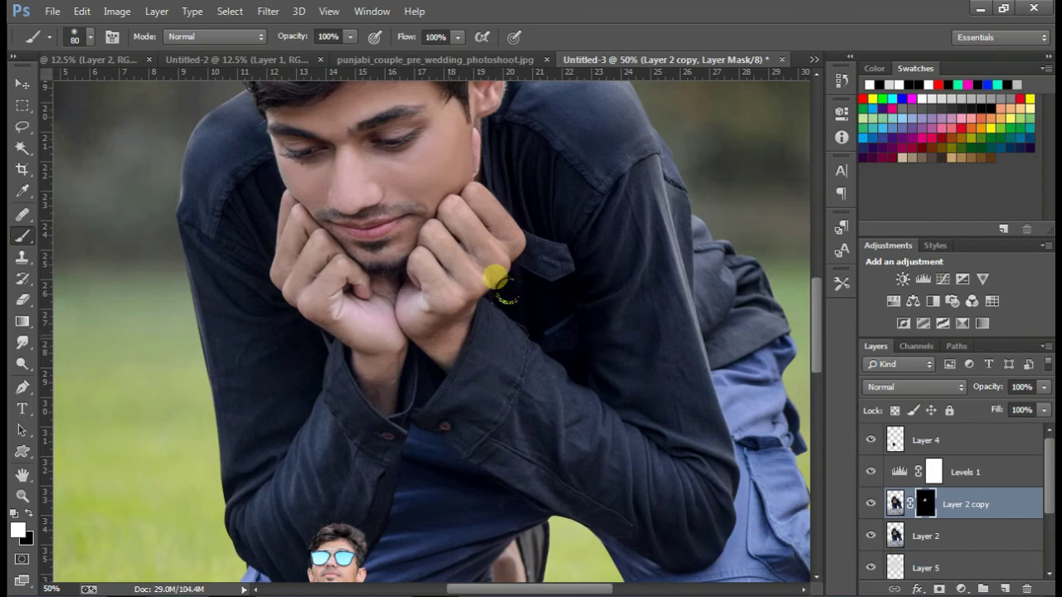
Step: Paint the smoothing back over the hand, chin, face, ear and forehead, toggling visibility to compare
{"action": "left_click_drag", "start_coordinate": [506, 290], "coordinate": [366, 249]}
{"action": "mouse_move", "coordinate": [419, 156]}
{"action": "left_mouse_down"}
{"action": "mouse_move", "coordinate": [439, 137]}
{"action": "mouse_move", "coordinate": [334, 165]}
{"action": "mouse_move", "coordinate": [298, 155]}
{"action": "mouse_move", "coordinate": [496, 138]}
{"action": "left_mouse_up"}
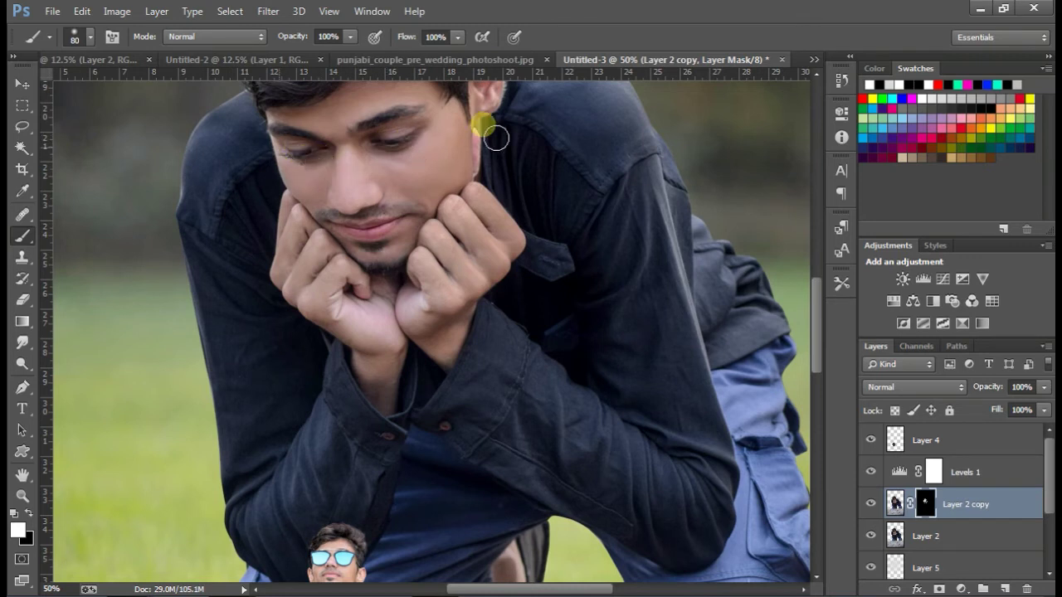
{"action": "left_click_drag", "start_coordinate": [814, 309], "coordinate": [814, 297]}
{"action": "mouse_move", "coordinate": [511, 129]}
{"action": "left_mouse_down"}
{"action": "mouse_move", "coordinate": [510, 185]}
{"action": "mouse_move", "coordinate": [392, 183]}
{"action": "mouse_move", "coordinate": [392, 167]}
{"action": "mouse_move", "coordinate": [355, 153]}
{"action": "mouse_move", "coordinate": [270, 182]}
{"action": "mouse_move", "coordinate": [307, 254]}
{"action": "mouse_move", "coordinate": [297, 323]}
{"action": "mouse_move", "coordinate": [653, 411]}
{"action": "left_mouse_up"}
{"action": "left_click", "coordinate": [871, 506]}
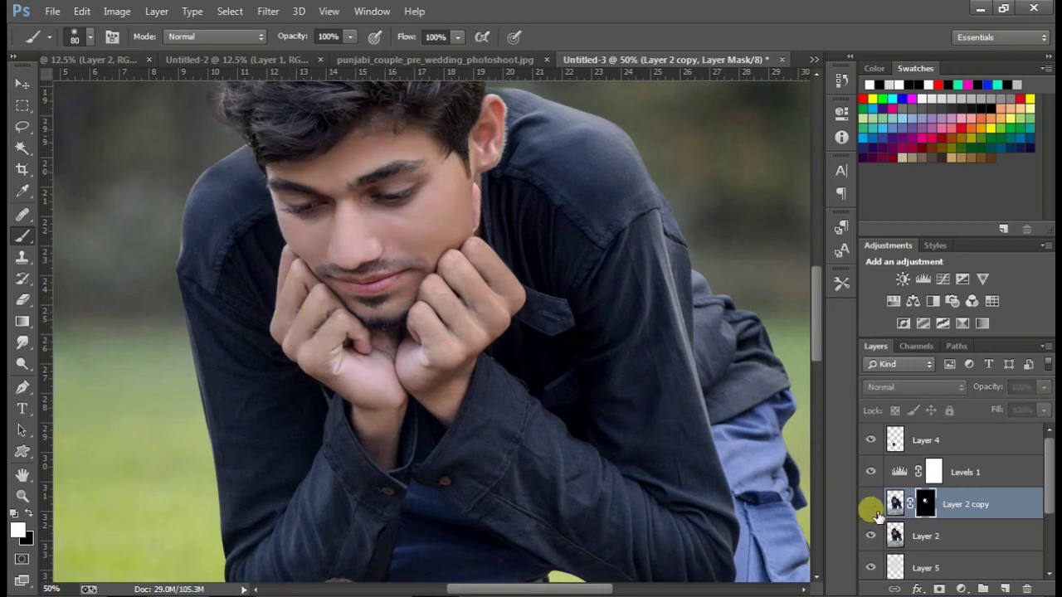
{"action": "left_click", "coordinate": [871, 508]}
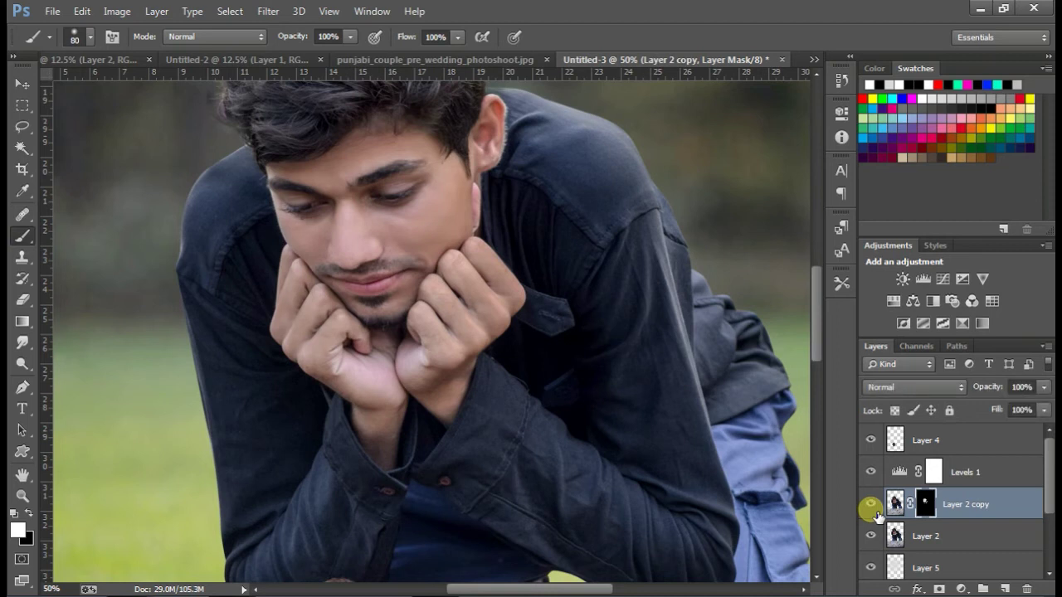
{"action": "key", "text": "ctrl+plus"}
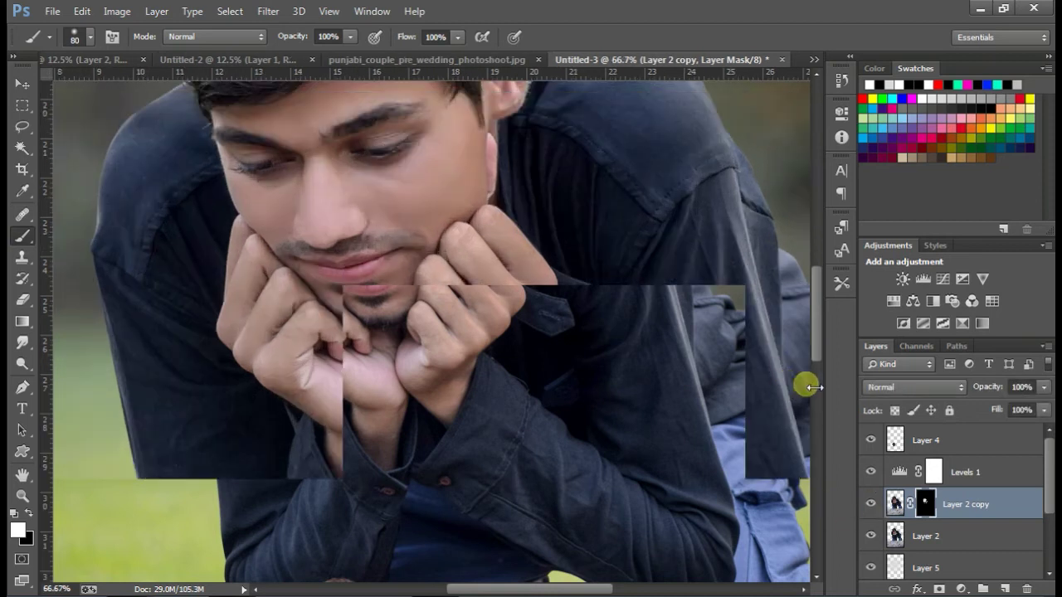
{"action": "left_click", "coordinate": [871, 503]}
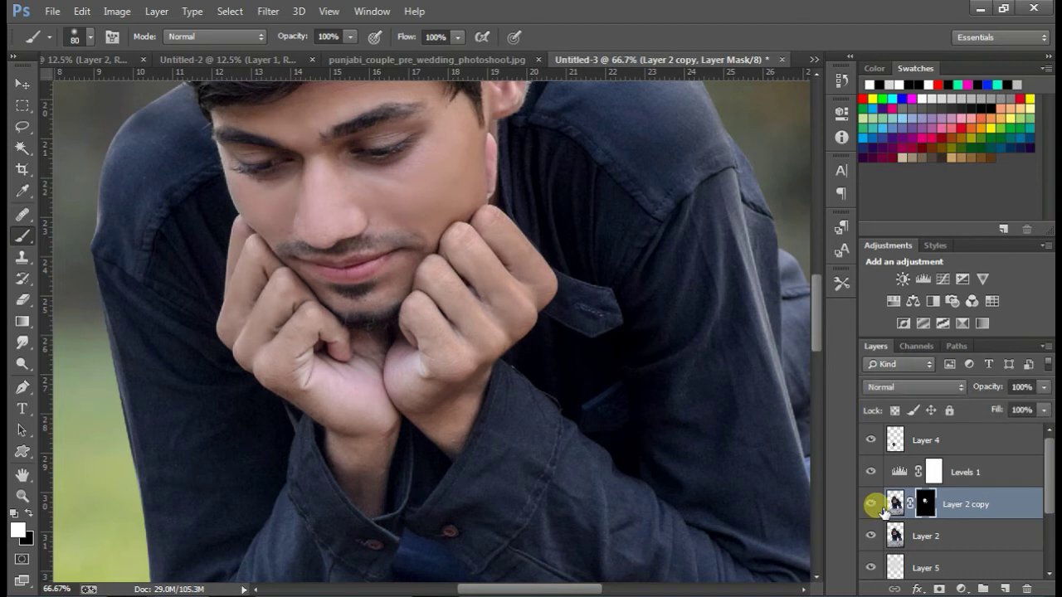
{"action": "key", "text": "ctrl+minus"}
{"action": "key", "text": "ctrl+minus"}
{"action": "key", "text": "ctrl+minus"}
{"action": "key", "text": "ctrl+minus"}
{"action": "key", "text": "ctrl+minus"}
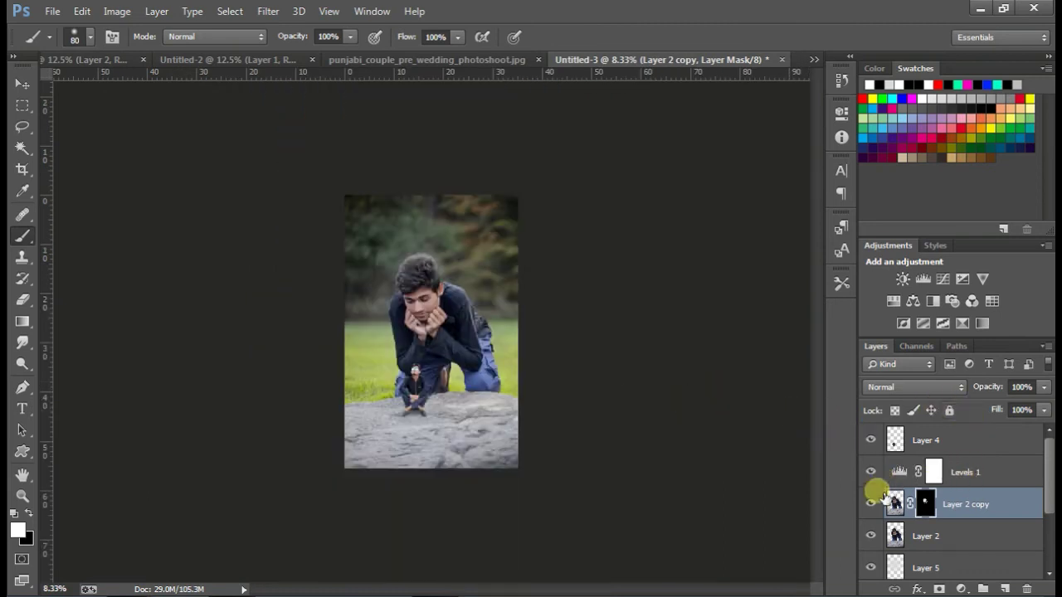
Step: Merge Layer 2 copy down, merge visible layers into Layer 4, duplicate it, and open Camera Raw Filter
{"action": "right_click", "coordinate": [967, 512]}
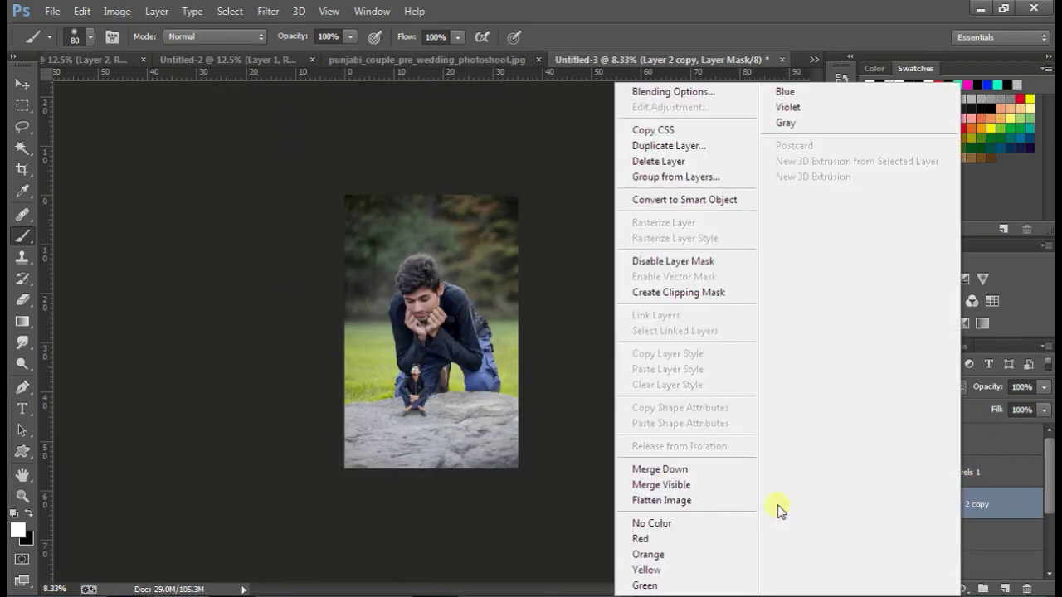
{"action": "left_click", "coordinate": [676, 469]}
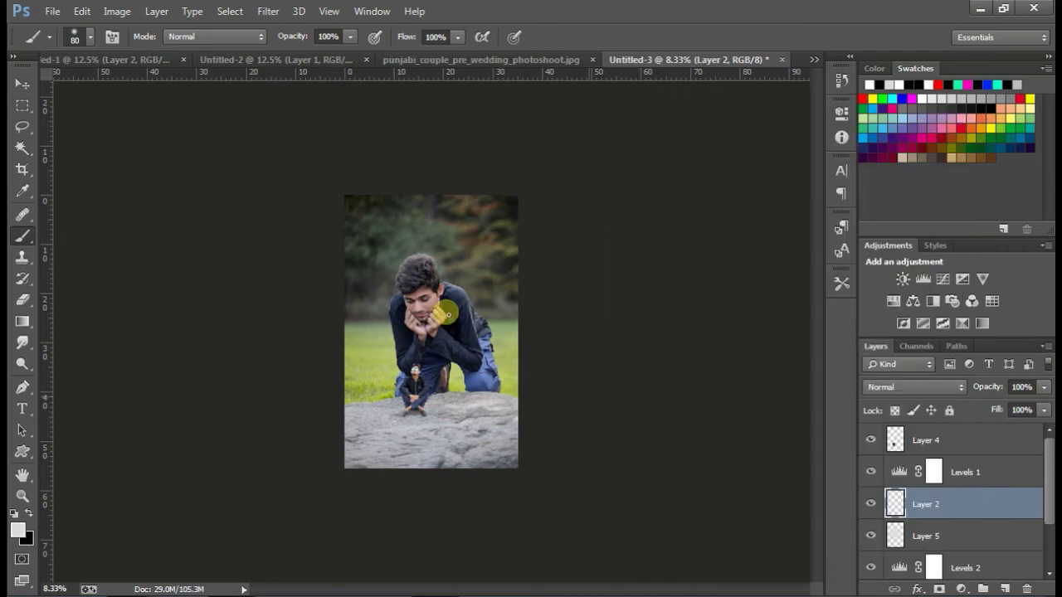
{"action": "left_click", "coordinate": [992, 441]}
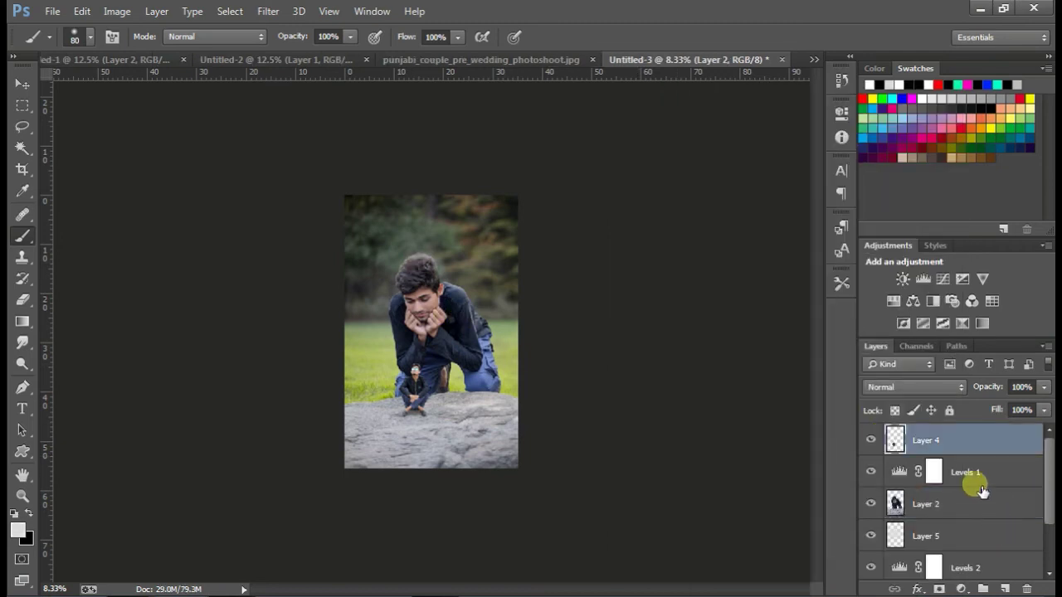
{"action": "right_click", "coordinate": [965, 439]}
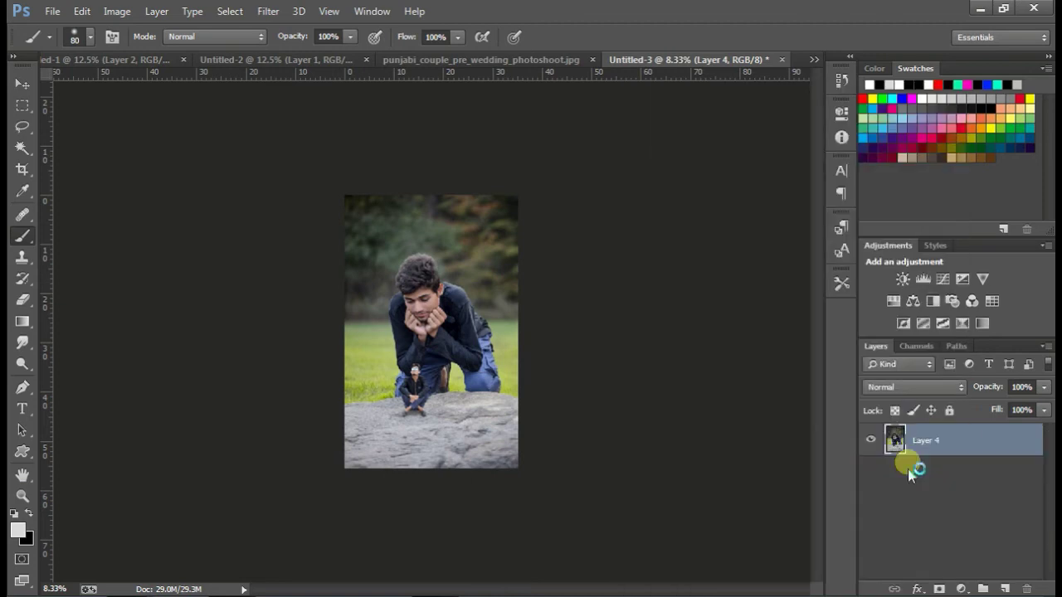
{"action": "key", "text": "ctrl+j"}
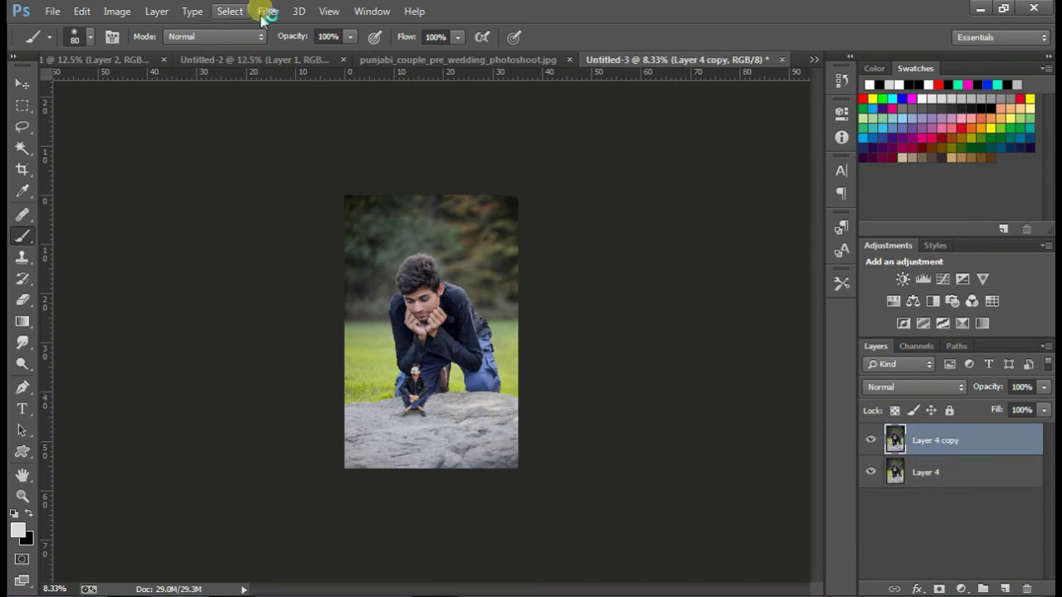
{"action": "left_click", "coordinate": [268, 11]}
{"action": "left_click", "coordinate": [335, 107]}
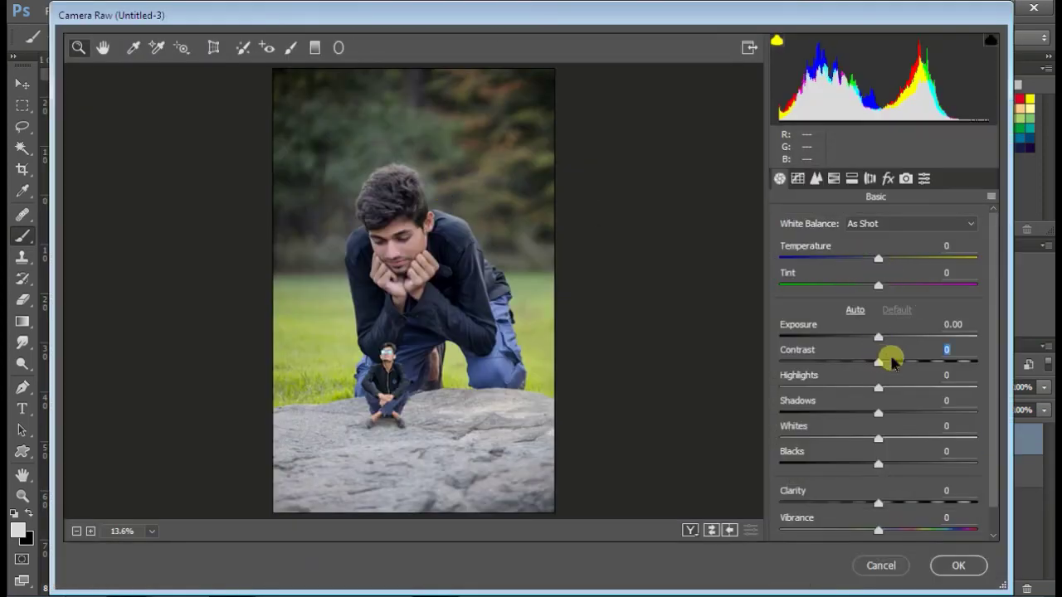
Step: Set Camera Raw highlights to -17, whites to +10 and vibrance to +3
{"action": "left_click", "coordinate": [877, 388]}
{"action": "mouse_move", "coordinate": [843, 394]}
{"action": "left_mouse_down"}
{"action": "mouse_move", "coordinate": [912, 392]}
{"action": "mouse_move", "coordinate": [861, 390]}
{"action": "mouse_move", "coordinate": [905, 415]}
{"action": "left_mouse_up"}
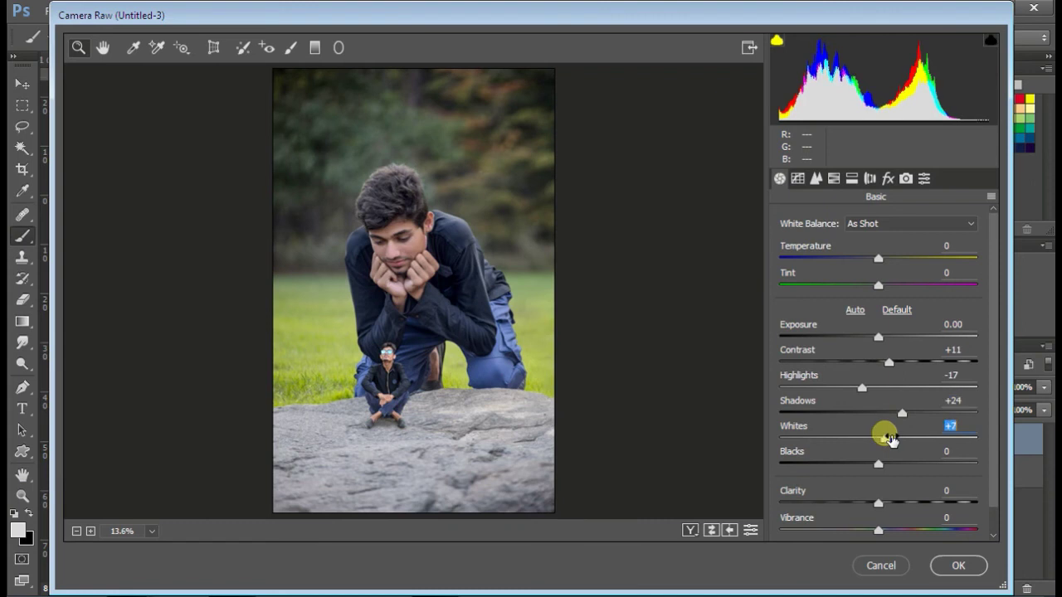
{"action": "left_click_drag", "start_coordinate": [892, 438], "coordinate": [876, 463]}
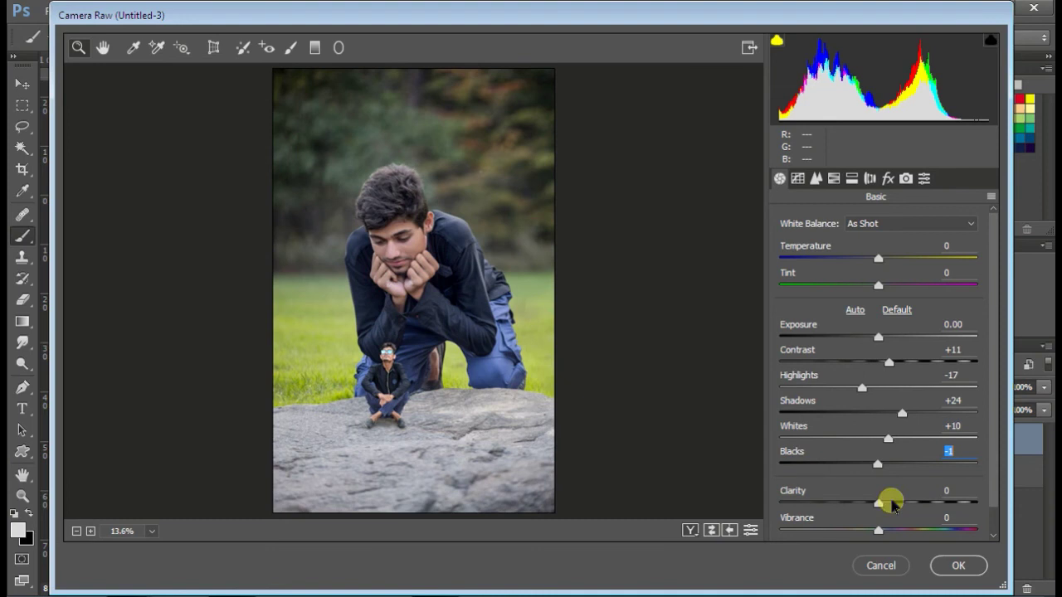
{"action": "left_click_drag", "start_coordinate": [886, 532], "coordinate": [889, 532]}
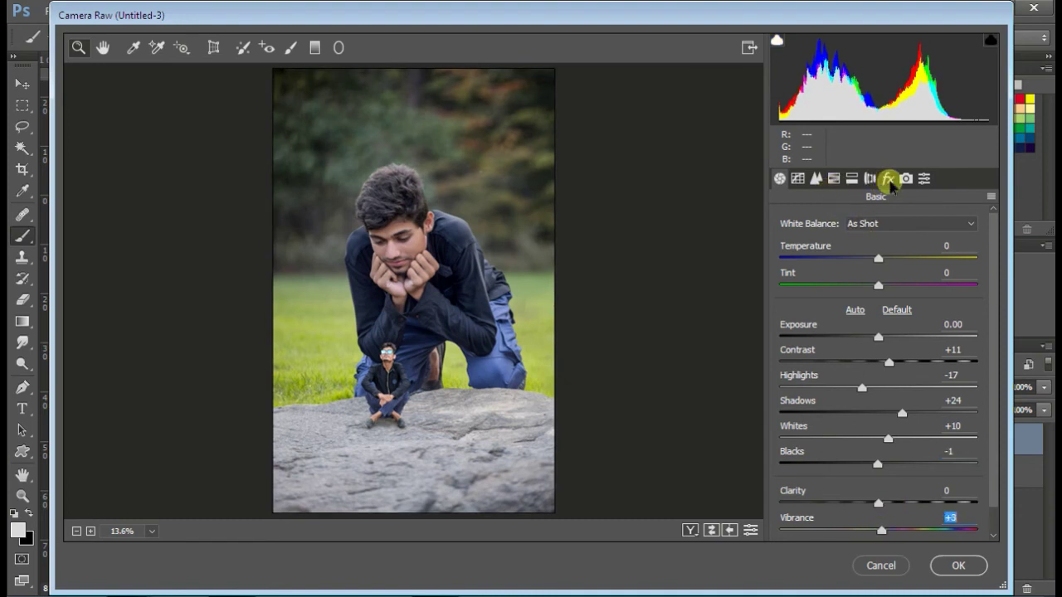
Step: Add a vignette with roundness -22, cool the temperature to -3, and apply the grade
{"action": "left_click", "coordinate": [887, 178]}
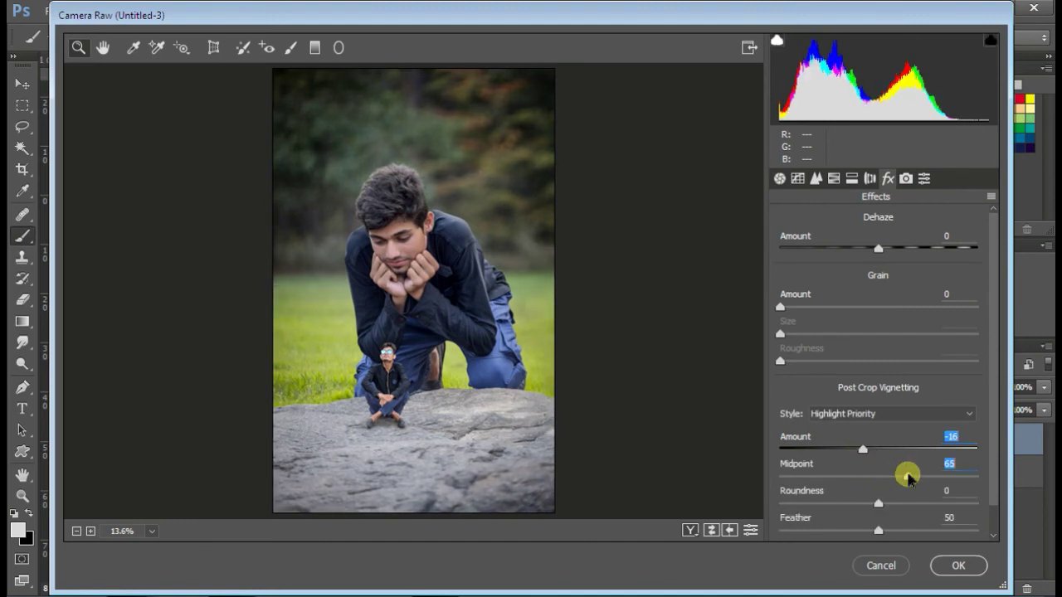
{"action": "left_click", "coordinate": [857, 503]}
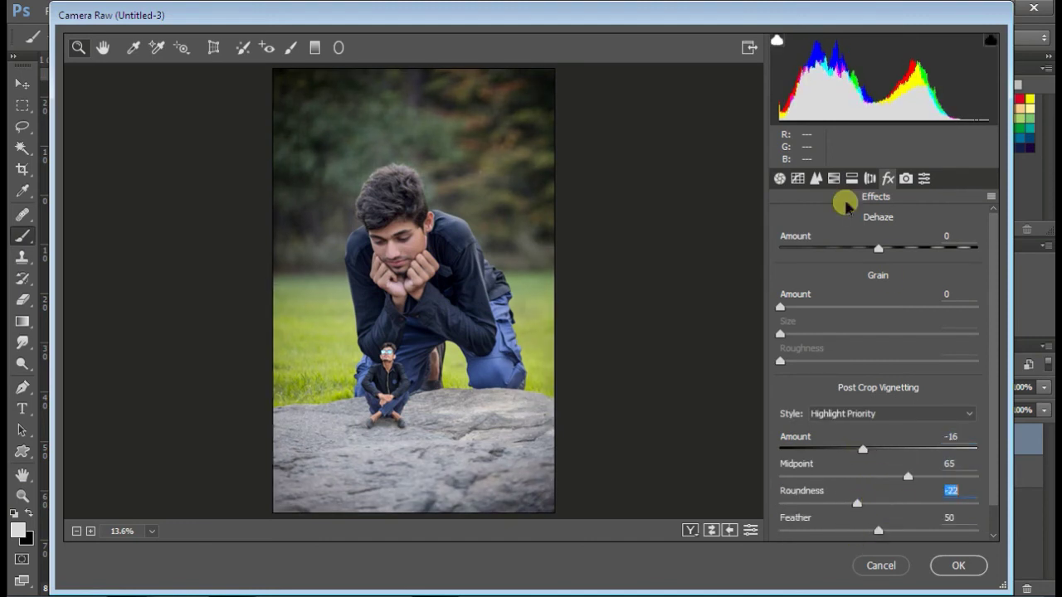
{"action": "left_click", "coordinate": [777, 184]}
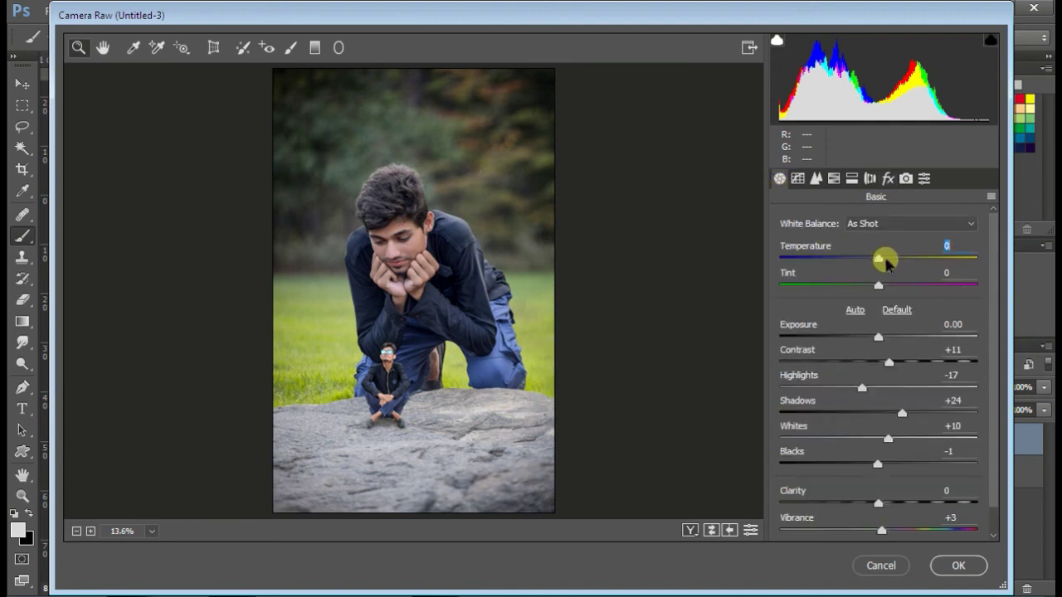
{"action": "left_click_drag", "start_coordinate": [884, 262], "coordinate": [880, 265]}
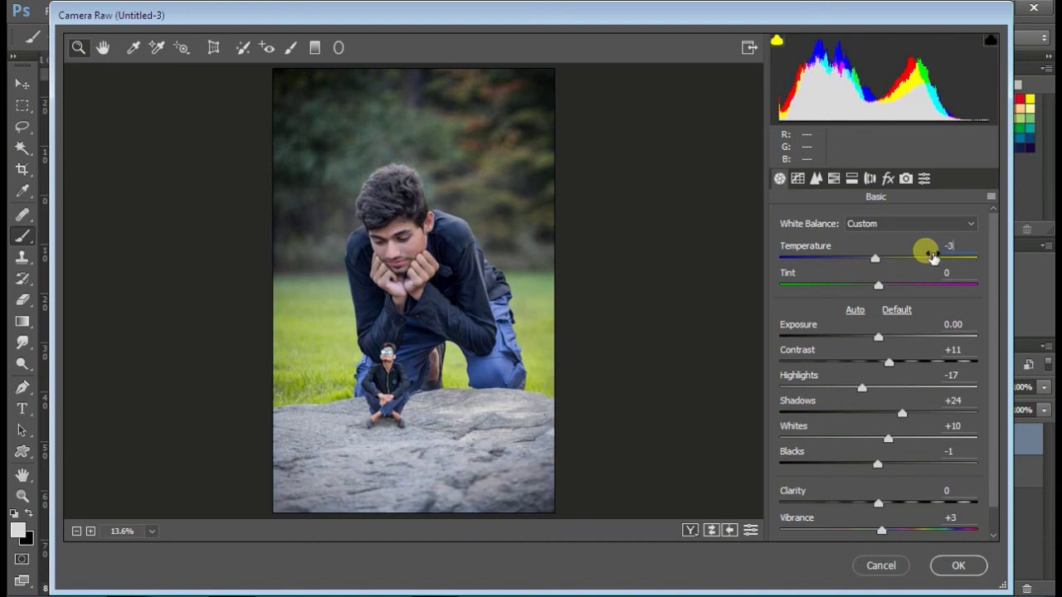
{"action": "left_click", "coordinate": [950, 246]}
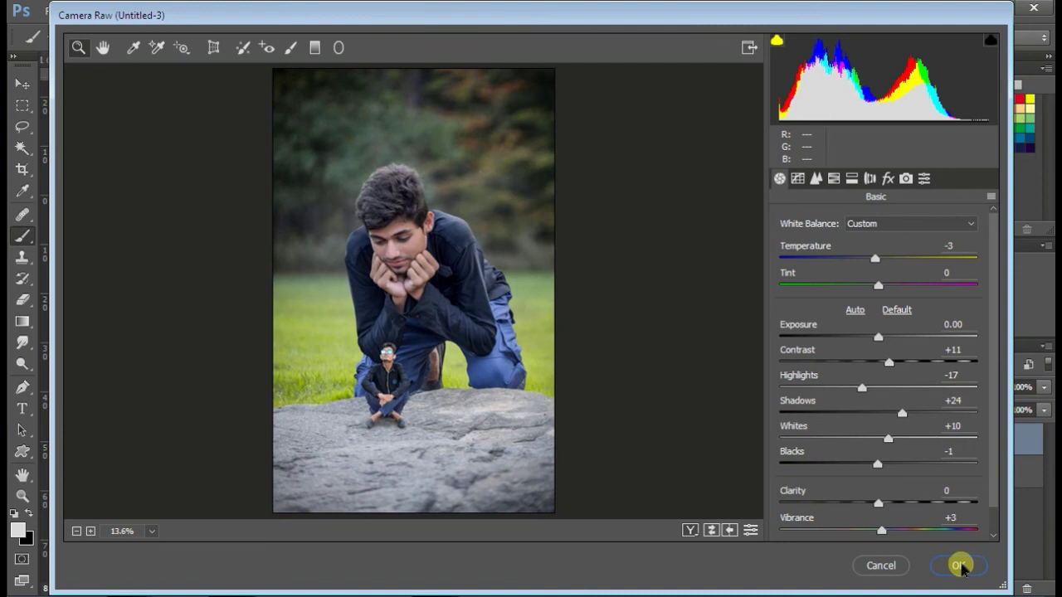
{"action": "left_click", "coordinate": [958, 566]}
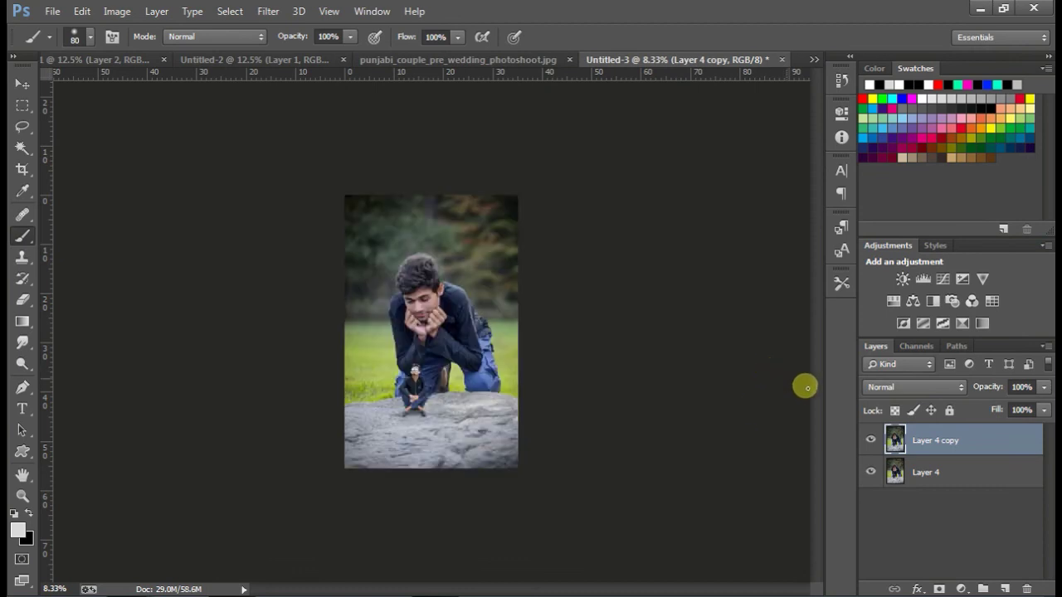
Step: Add a Solid Color fill layer in deep purple #592181
{"action": "key", "text": "ctrl+plus"}
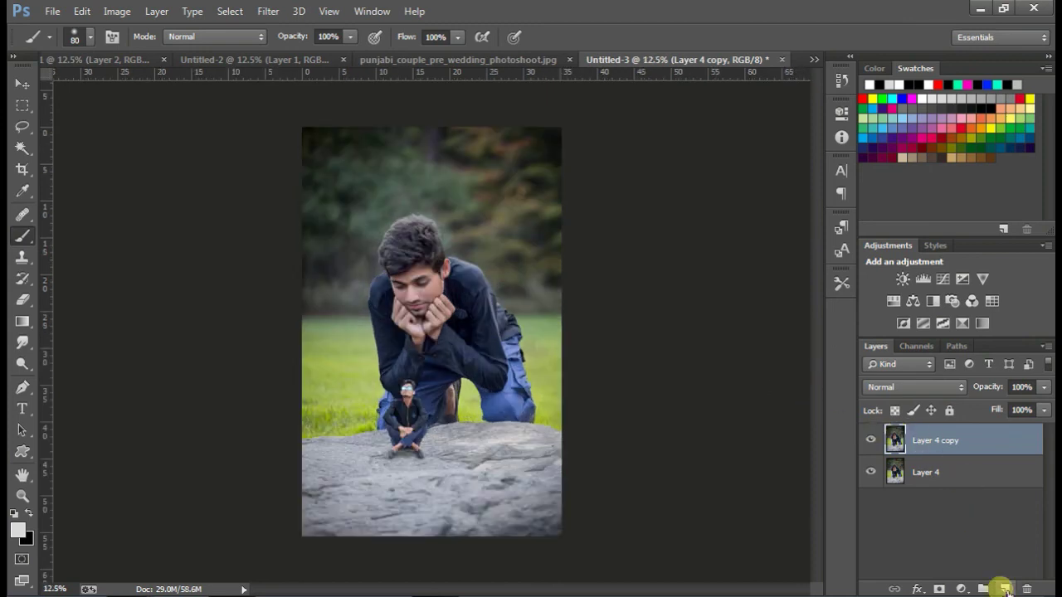
{"action": "left_click", "coordinate": [1006, 589]}
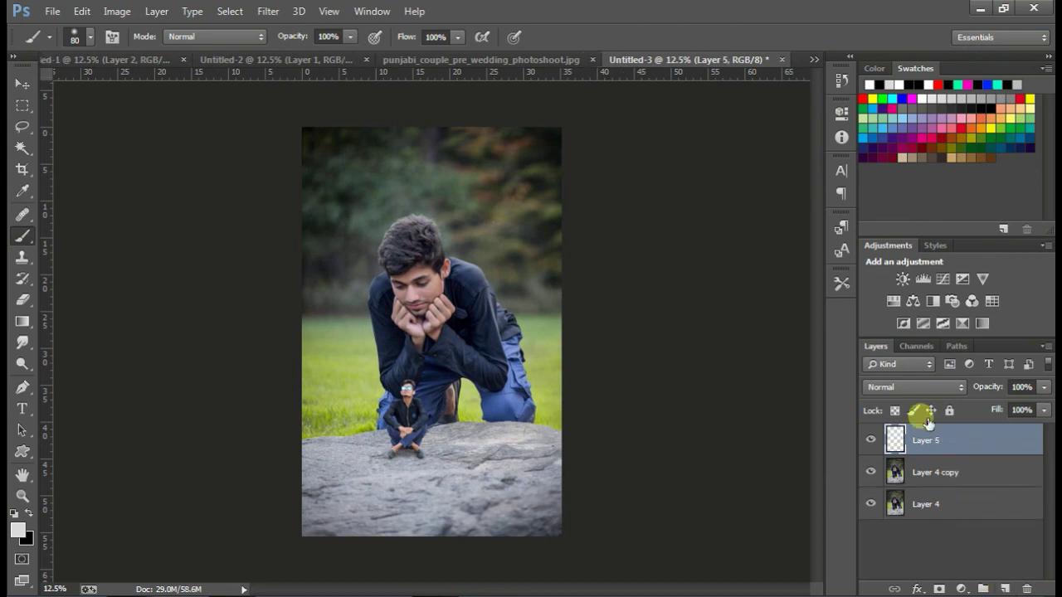
{"action": "key", "text": "ctrl+z"}
{"action": "left_click", "coordinate": [960, 587]}
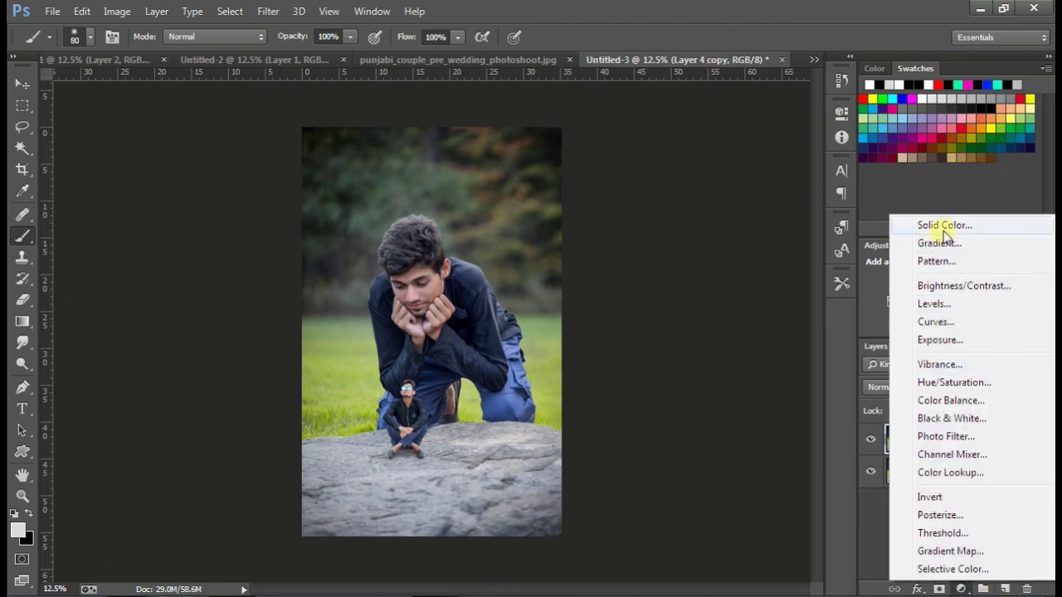
{"action": "left_click", "coordinate": [944, 225]}
{"action": "left_click_drag", "start_coordinate": [885, 303], "coordinate": [879, 249]}
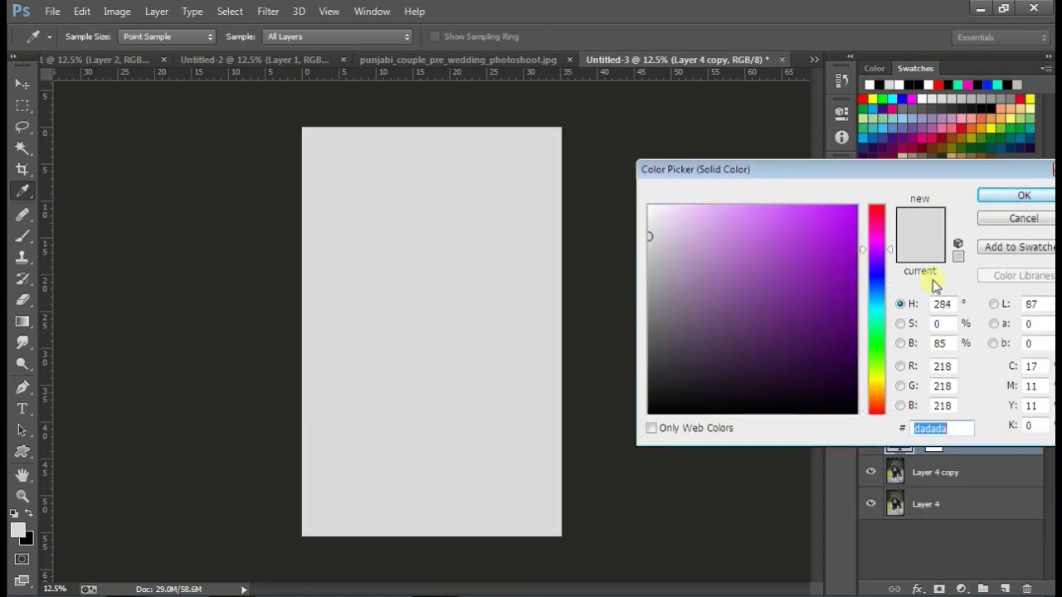
{"action": "left_click", "coordinate": [882, 254]}
{"action": "left_click", "coordinate": [803, 309]}
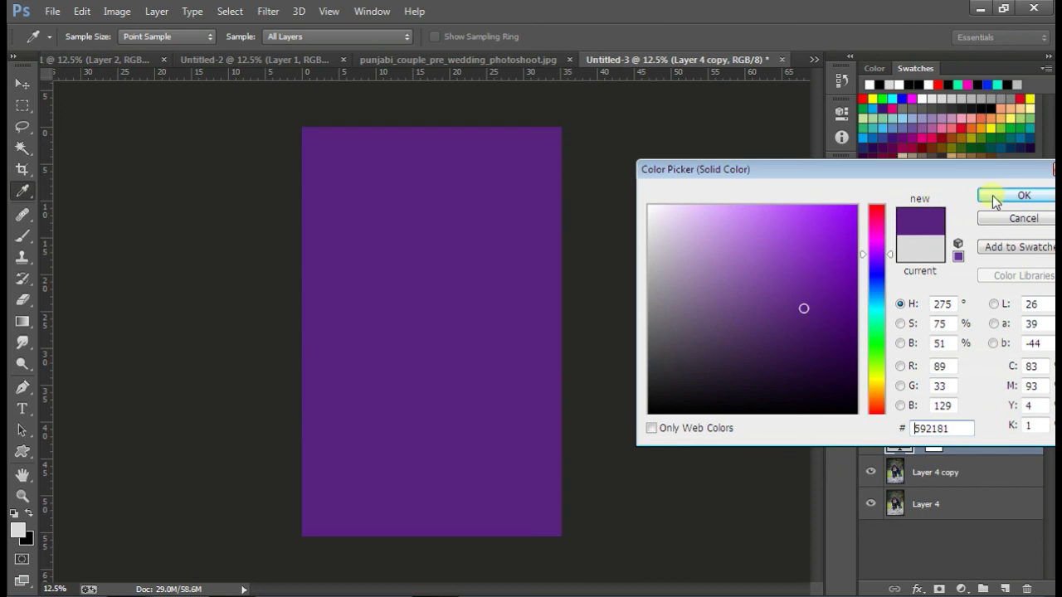
{"action": "key", "text": "Return"}
Step: Blend the purple fill as Lighten at 10% opacity and add an empty layer above it
{"action": "left_click", "coordinate": [937, 386]}
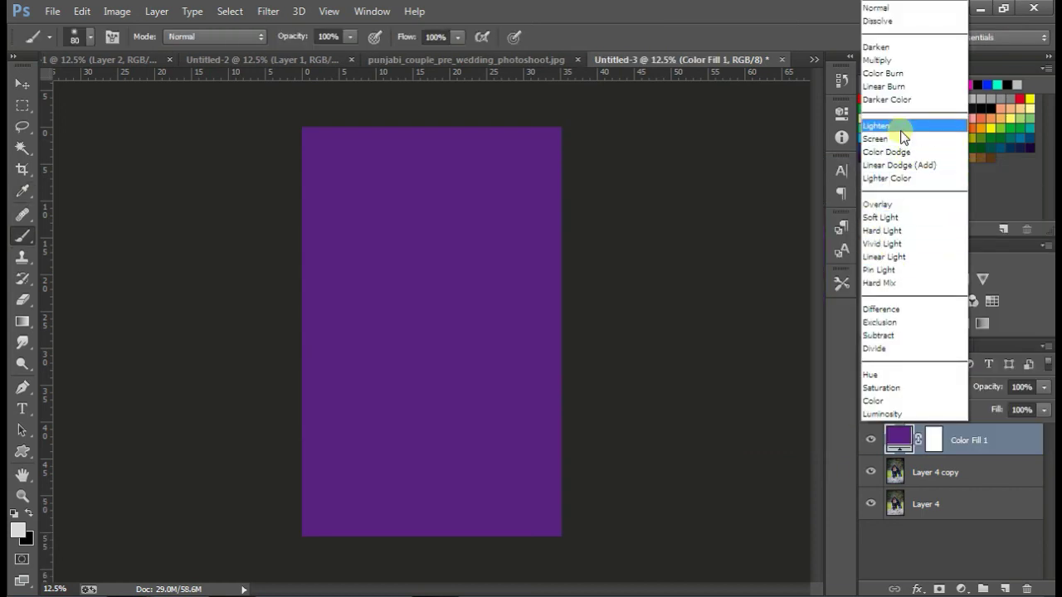
{"action": "left_click", "coordinate": [896, 126]}
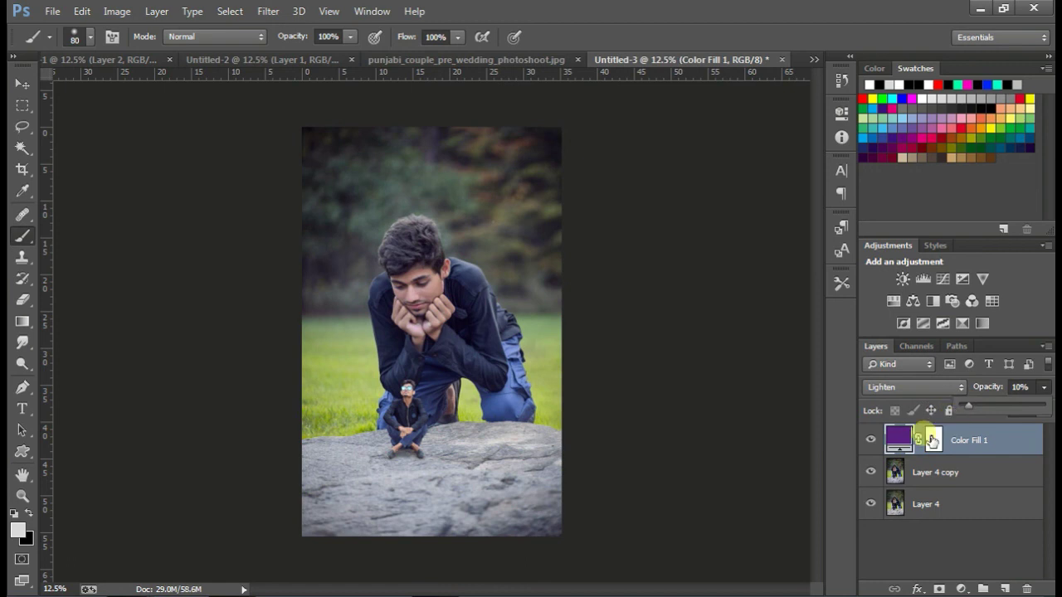
{"action": "left_click", "coordinate": [876, 444]}
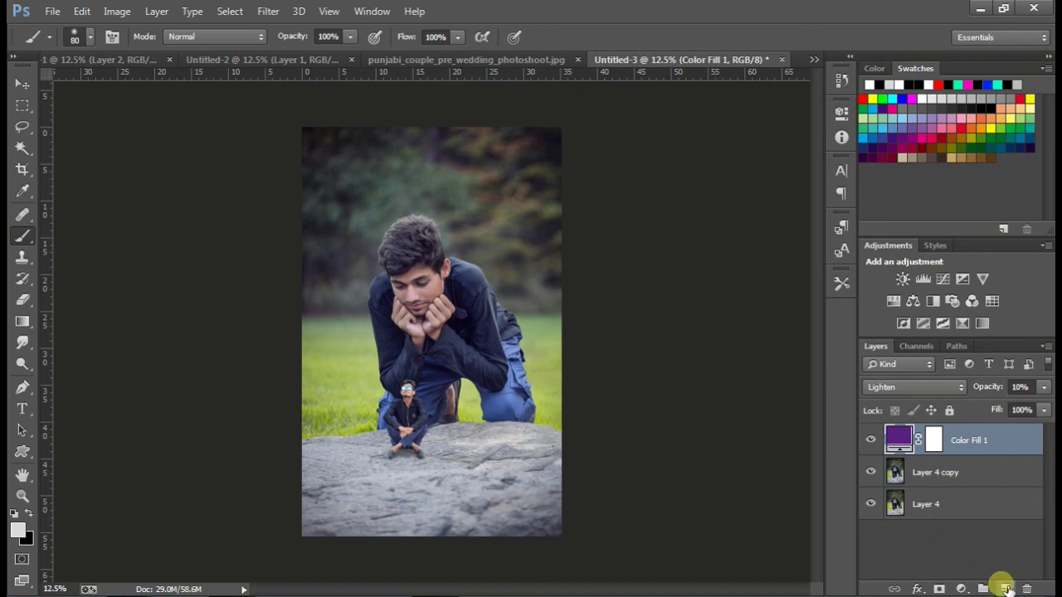
{"action": "left_click", "coordinate": [1004, 589]}
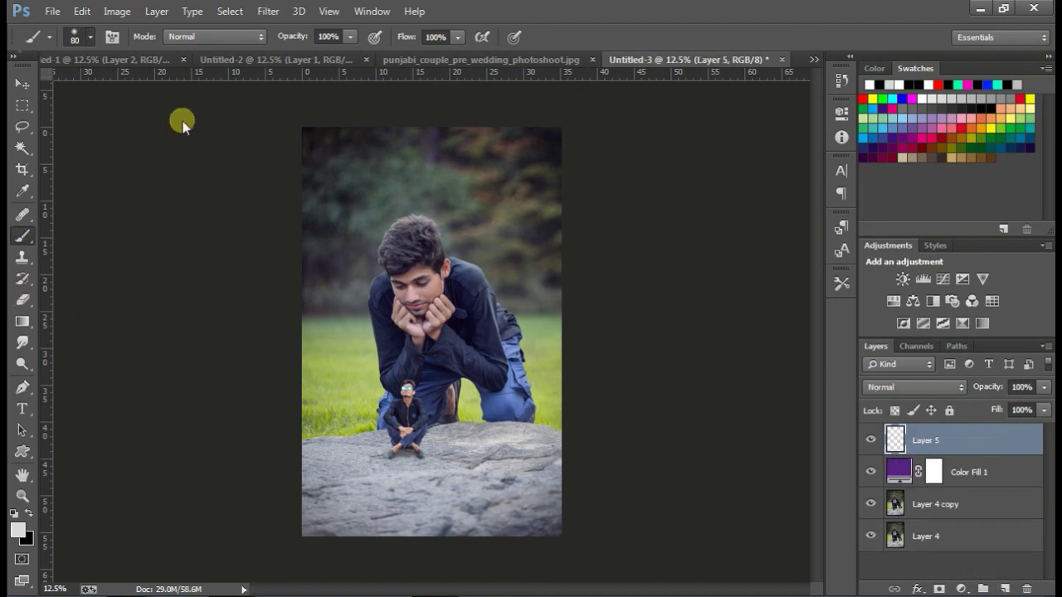
Step: Stamp a white 150 px G brush-preset watermark near the image's top-left corner on Layer 5
{"action": "right_click", "coordinate": [183, 121]}
{"action": "left_click_drag", "start_coordinate": [292, 215], "coordinate": [287, 288]}
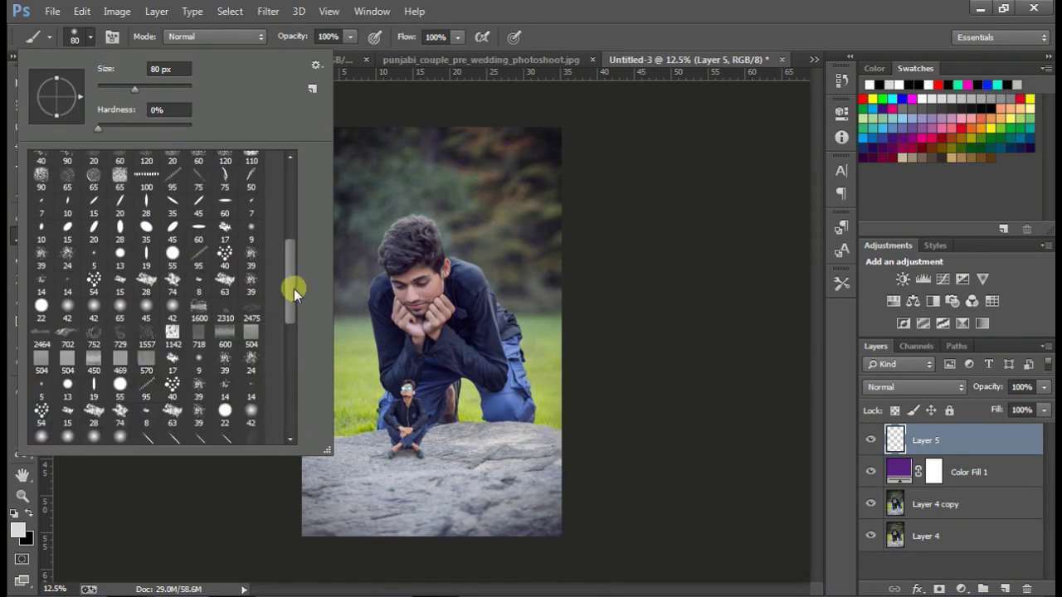
{"action": "left_click_drag", "start_coordinate": [289, 292], "coordinate": [285, 433]}
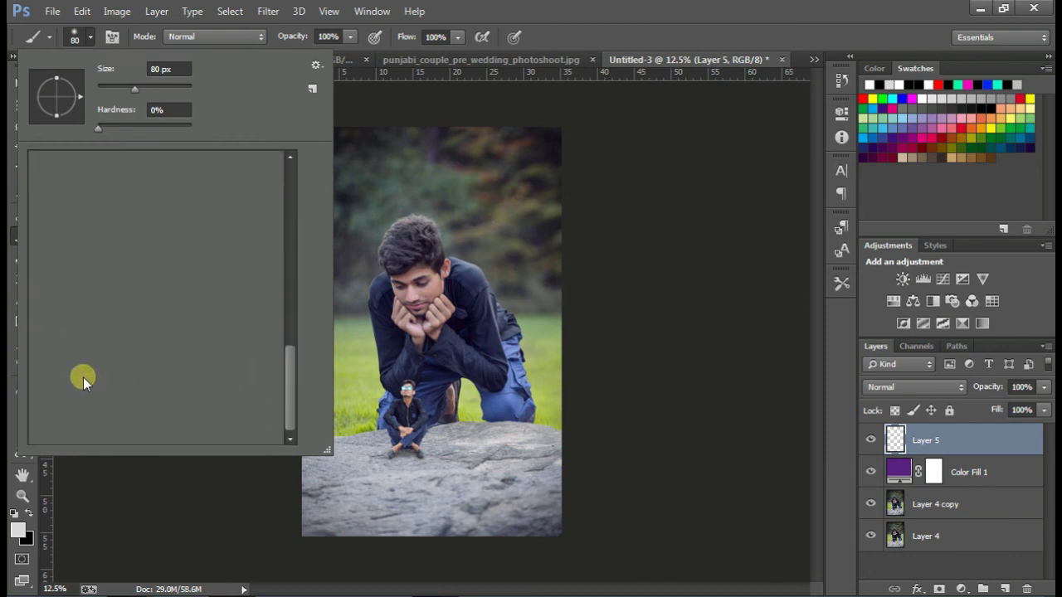
{"action": "left_click", "coordinate": [48, 428]}
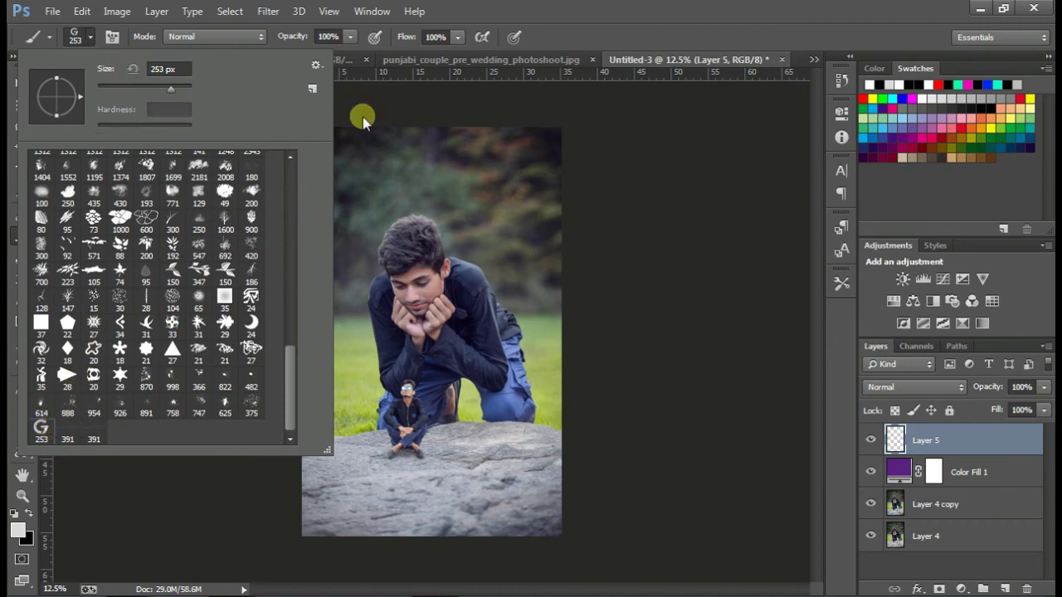
{"action": "left_click", "coordinate": [378, 162]}
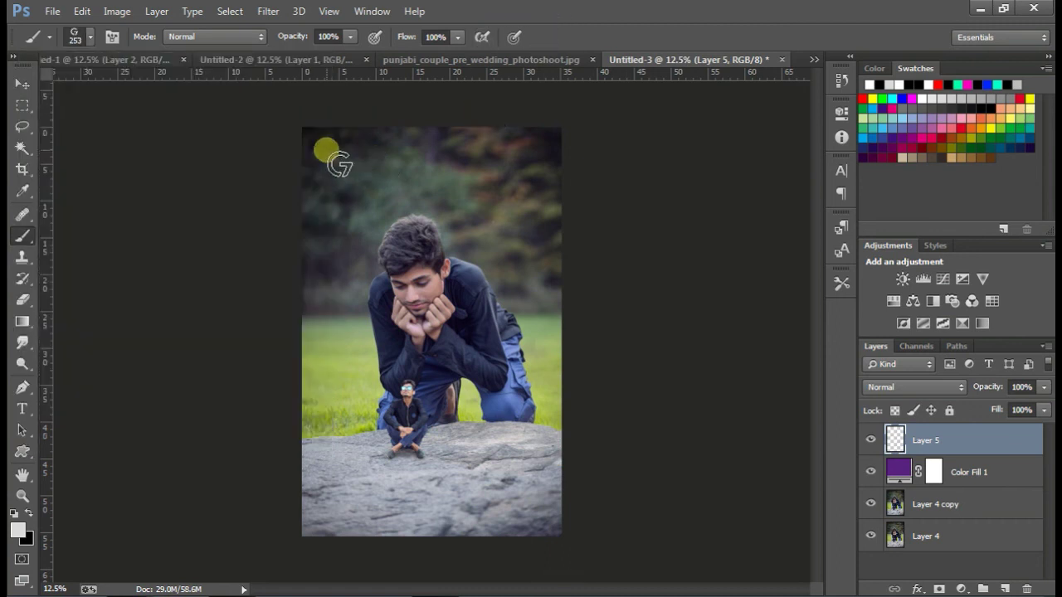
{"action": "key", "text": "bracketleft"}
{"action": "key", "text": "bracketleft"}
{"action": "key", "text": "bracketleft"}
{"action": "key", "text": "bracketright"}
{"action": "key", "text": "bracketright"}
{"action": "key", "text": "bracketright"}
{"action": "key", "text": "bracketright"}
{"action": "key", "text": "bracketright"}
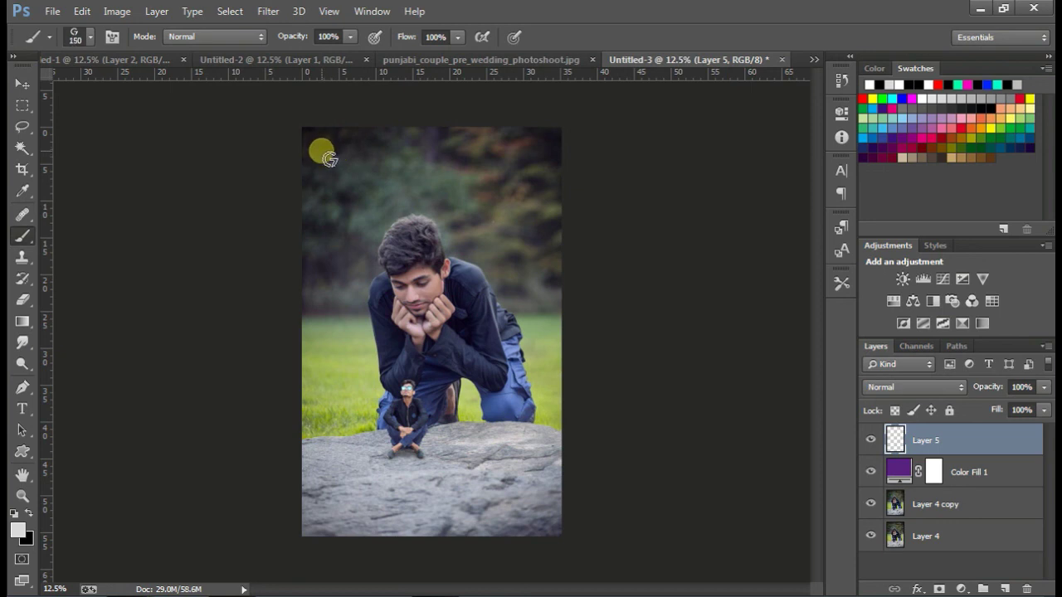
{"action": "left_click", "coordinate": [318, 147]}
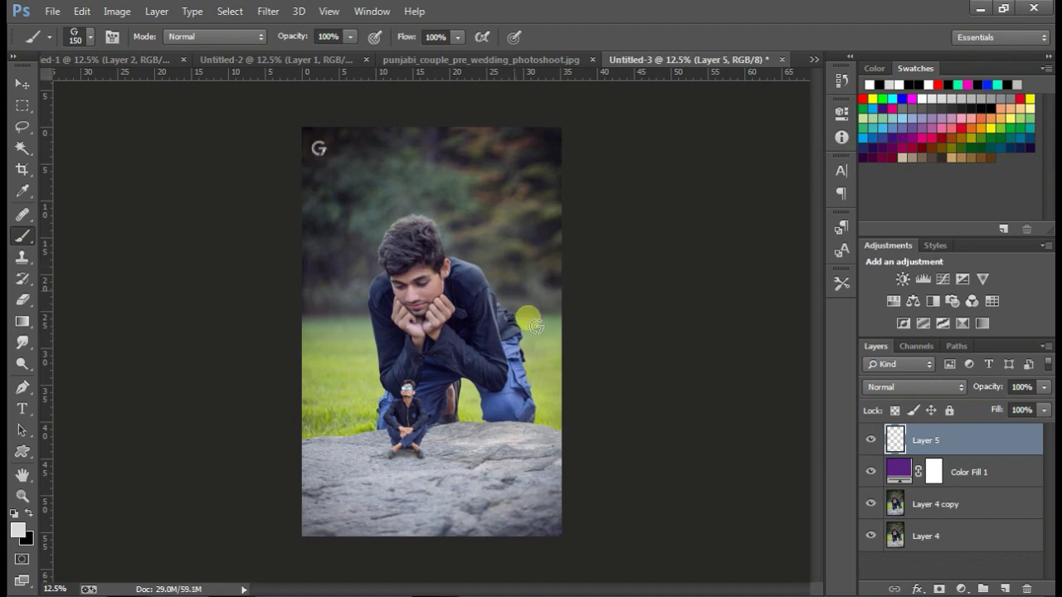